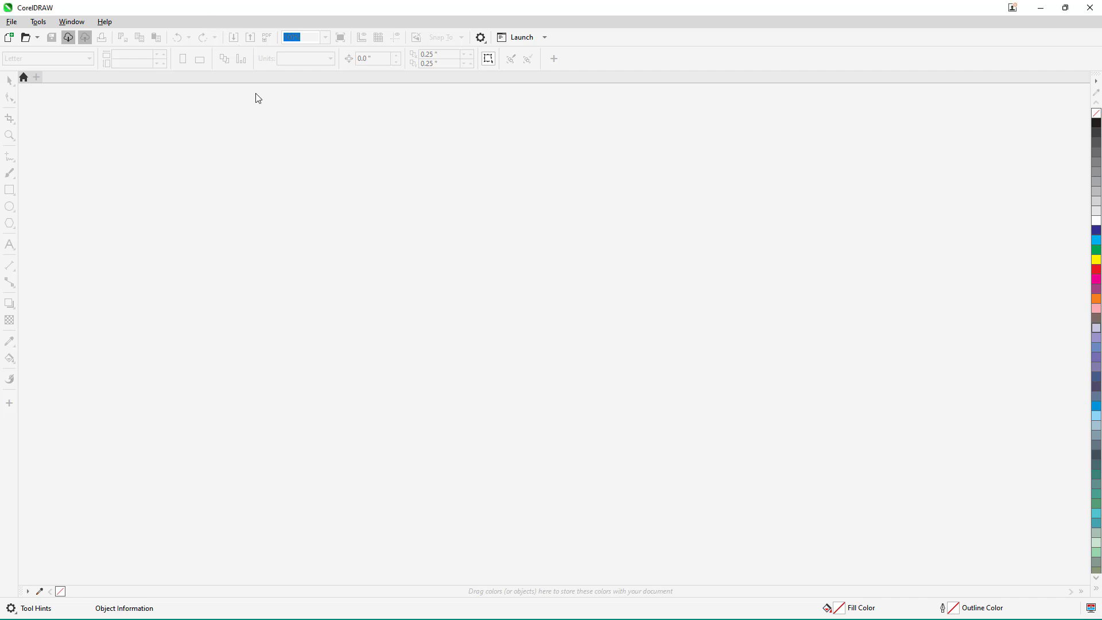
{"action": "left_click", "coordinate": [11, 23]}
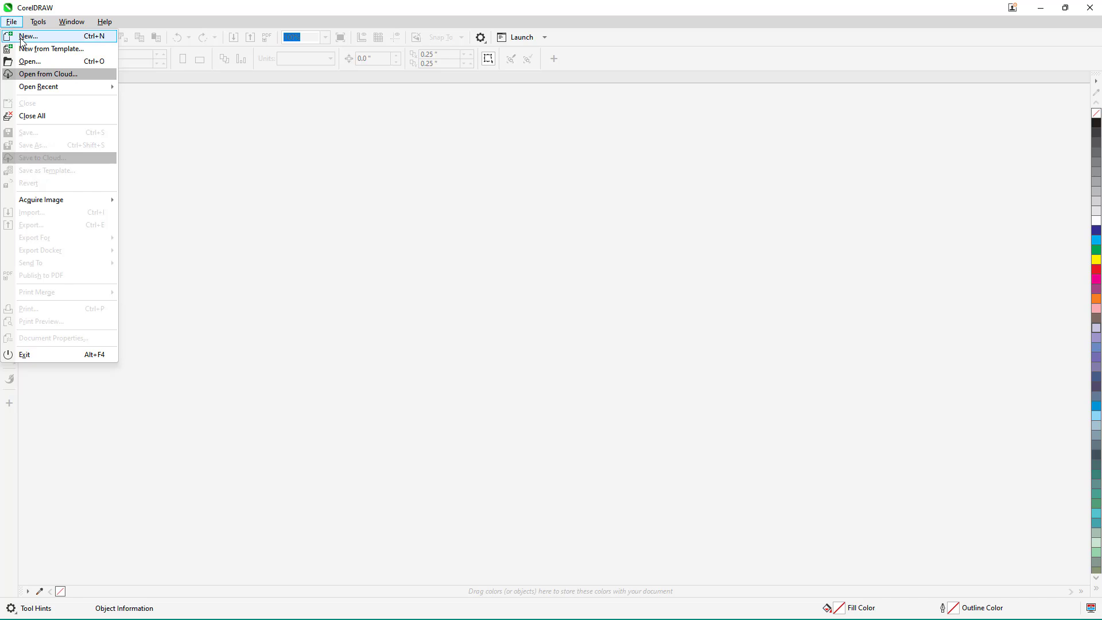
{"action": "left_click", "coordinate": [21, 38]}
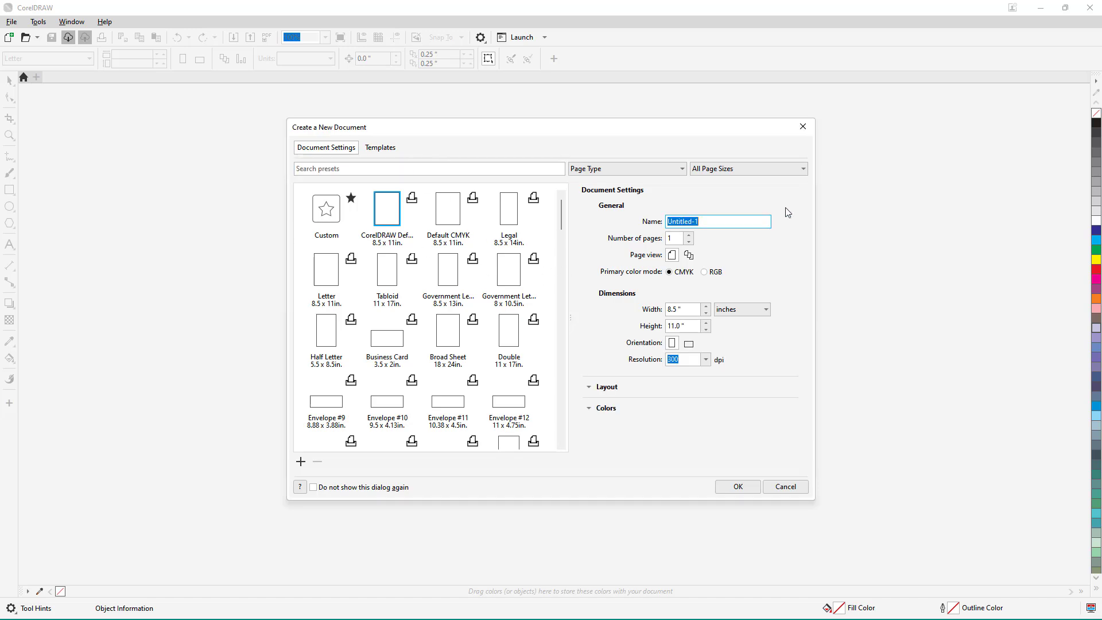
{"action": "left_click", "coordinate": [803, 127]}
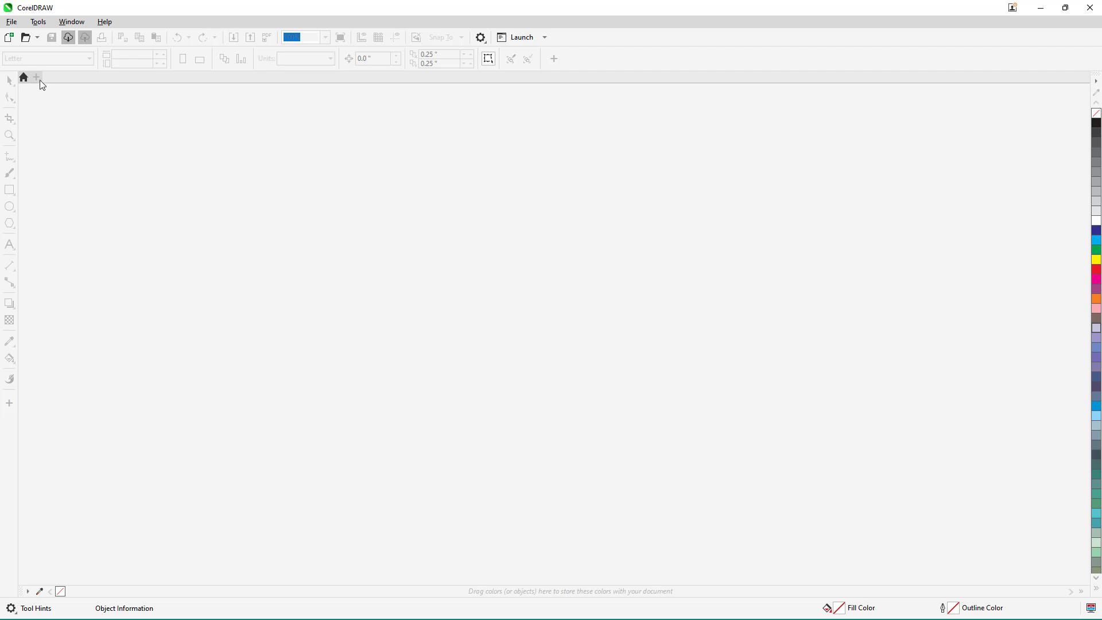
Step: Start a new document from the Welcome Screen, look at the available templates, and return to the document settings
{"action": "left_click", "coordinate": [24, 77]}
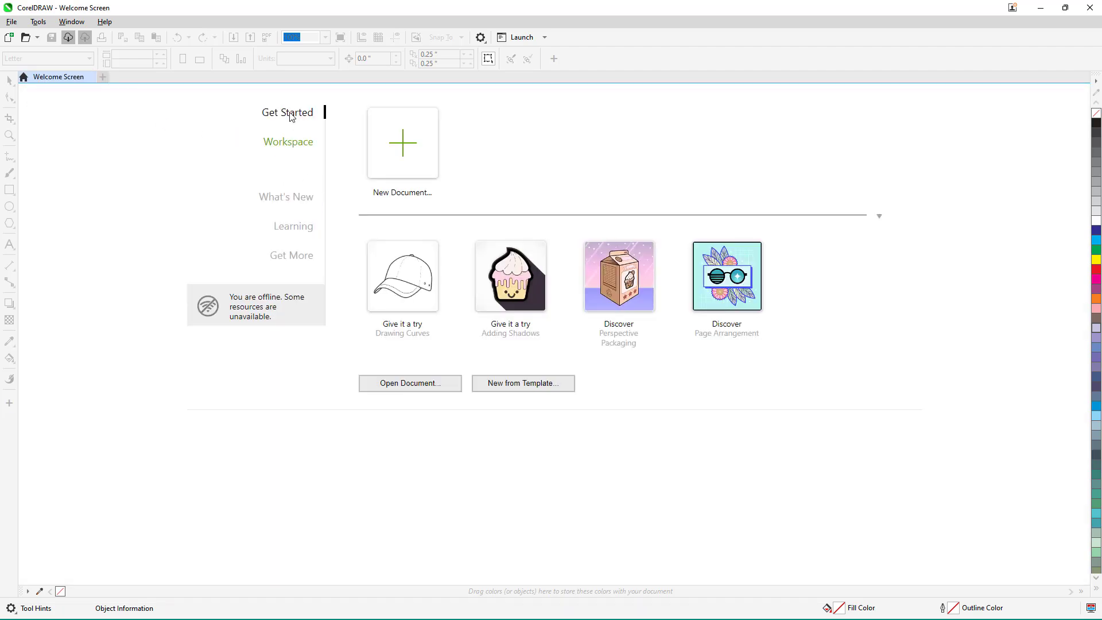
{"action": "left_click", "coordinate": [416, 155]}
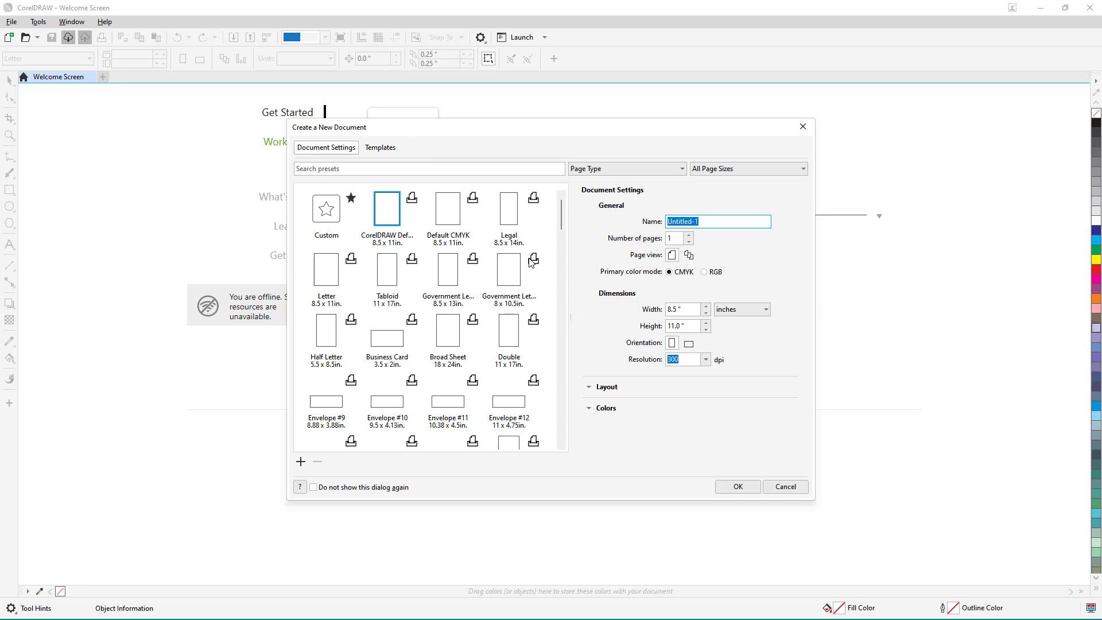
{"action": "left_click", "coordinate": [388, 150]}
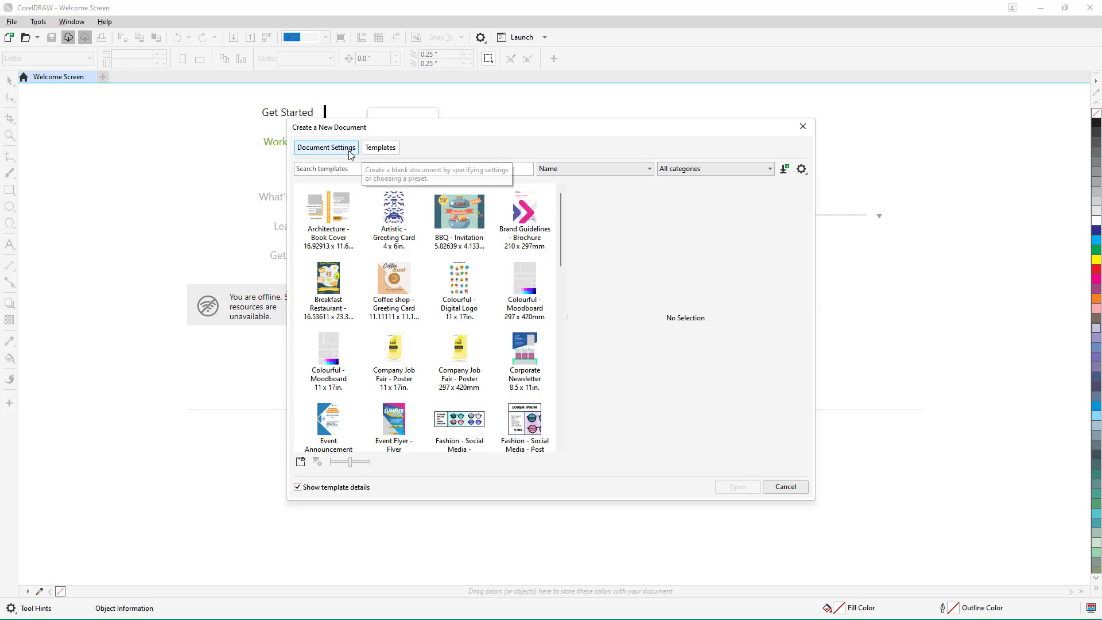
{"action": "left_click", "coordinate": [326, 147]}
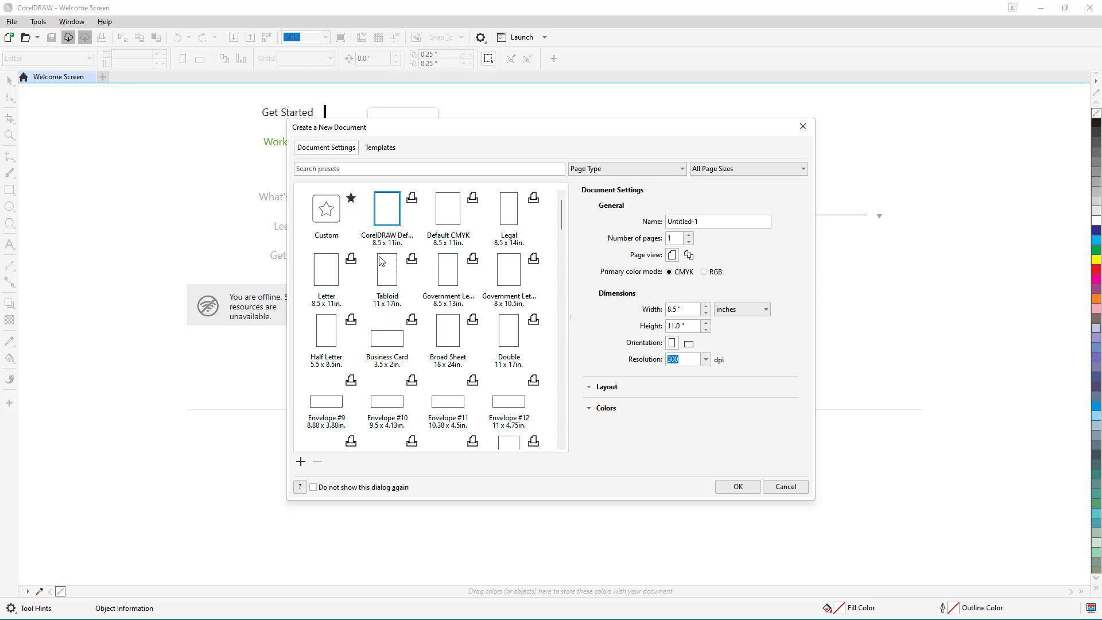
Step: Browse the page presets and try the Website - Large preset
{"action": "scroll", "coordinate": [430, 287], "scroll_direction": "down", "scroll_amount": 5}
{"action": "left_click", "coordinate": [452, 258]}
{"action": "scroll", "coordinate": [460, 356], "scroll_direction": "down", "scroll_amount": 5}
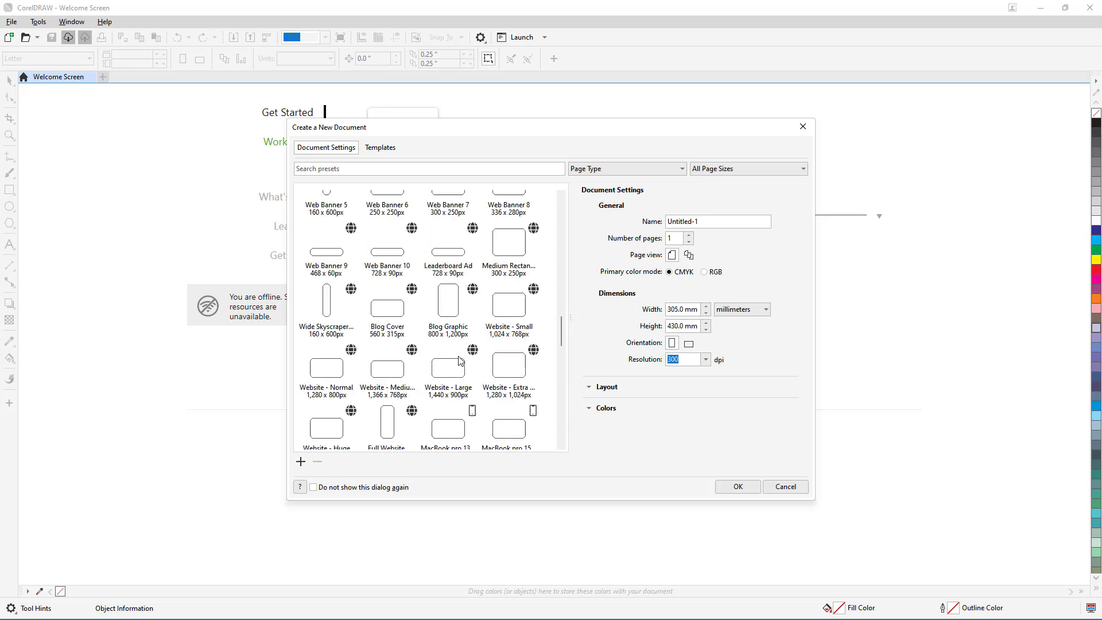
{"action": "scroll", "coordinate": [460, 361], "scroll_direction": "down", "scroll_amount": 1}
{"action": "left_click", "coordinate": [446, 341]}
{"action": "scroll", "coordinate": [451, 344], "scroll_direction": "down", "scroll_amount": 8}
{"action": "scroll", "coordinate": [451, 345], "scroll_direction": "up", "scroll_amount": 5}
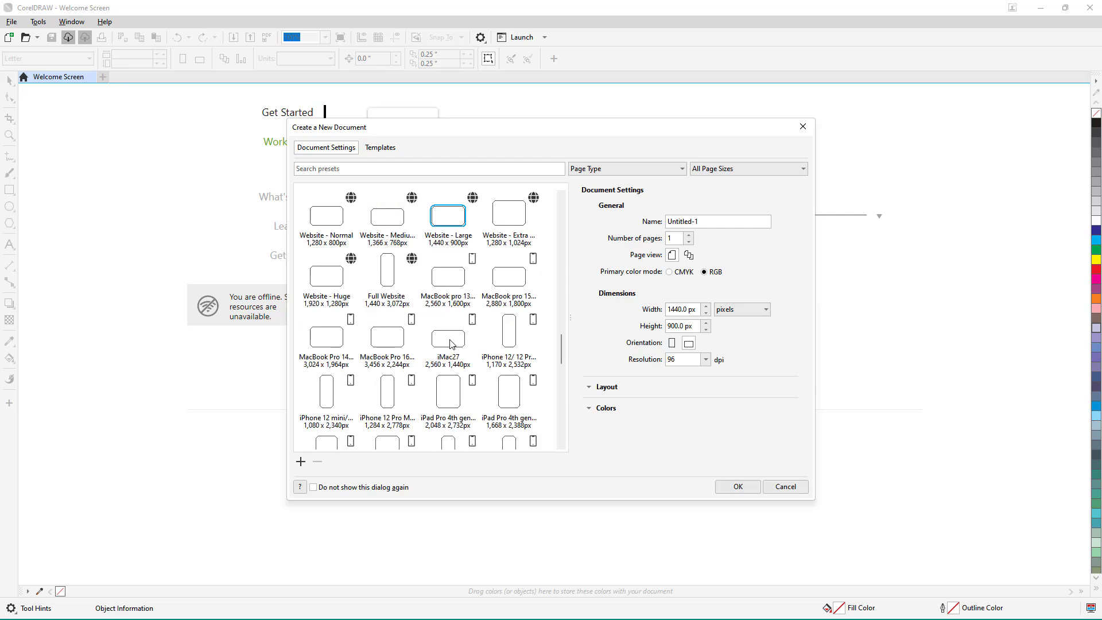
Step: Apply the iMac27 page preset, and switch the preset selection to Custom
{"action": "left_click", "coordinate": [452, 344]}
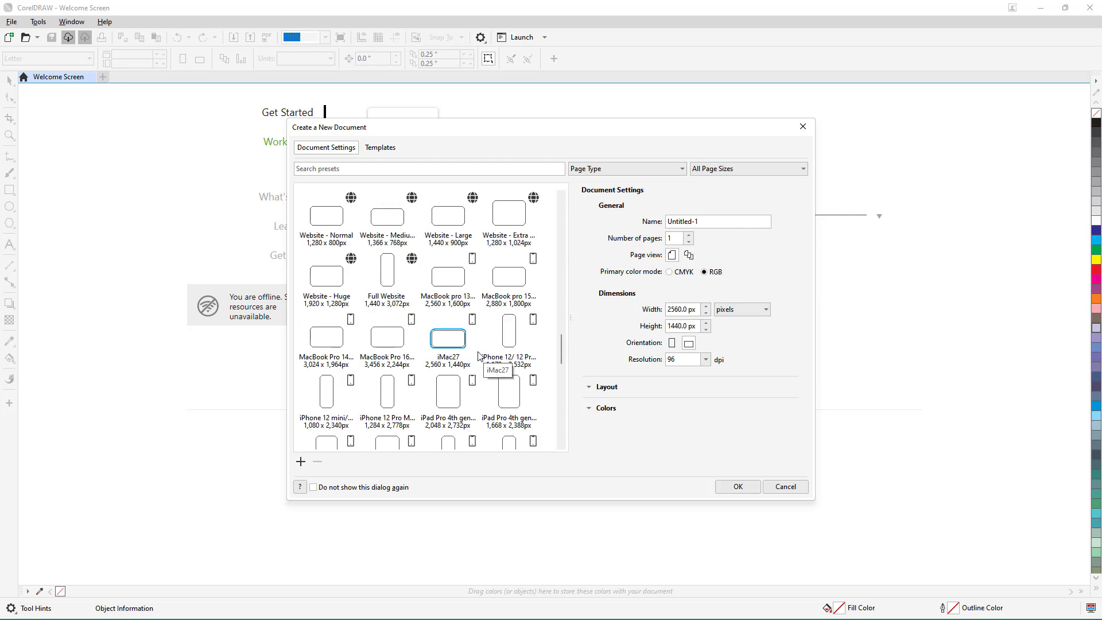
{"action": "scroll", "coordinate": [478, 356], "scroll_direction": "up", "scroll_amount": 15}
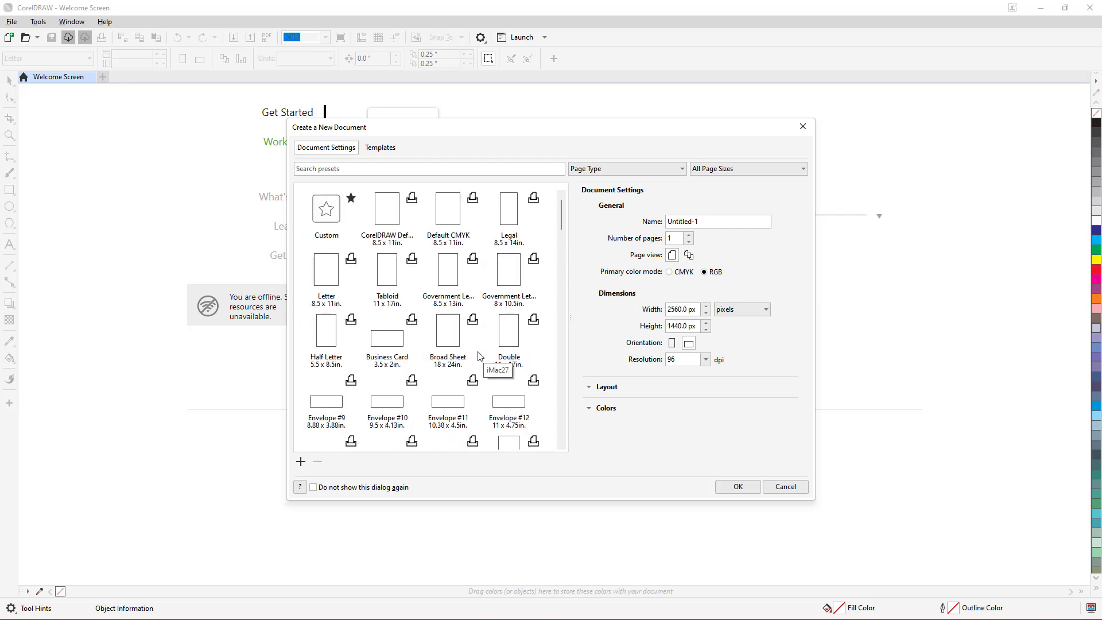
{"action": "left_click", "coordinate": [323, 210]}
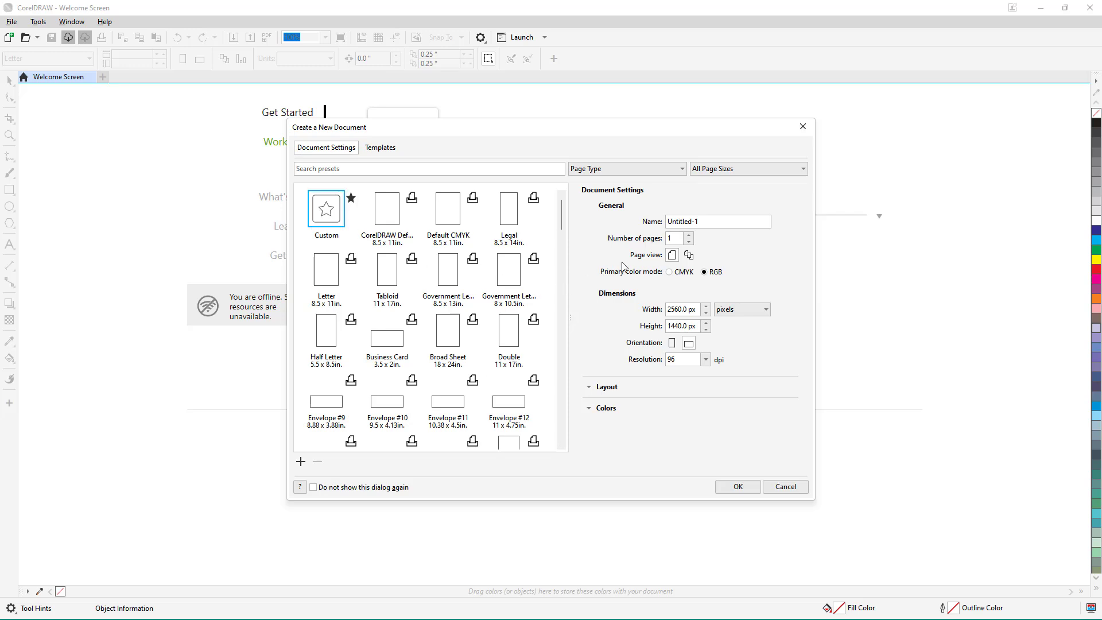
Step: Name the new document TutorTube
{"action": "left_click", "coordinate": [728, 223]}
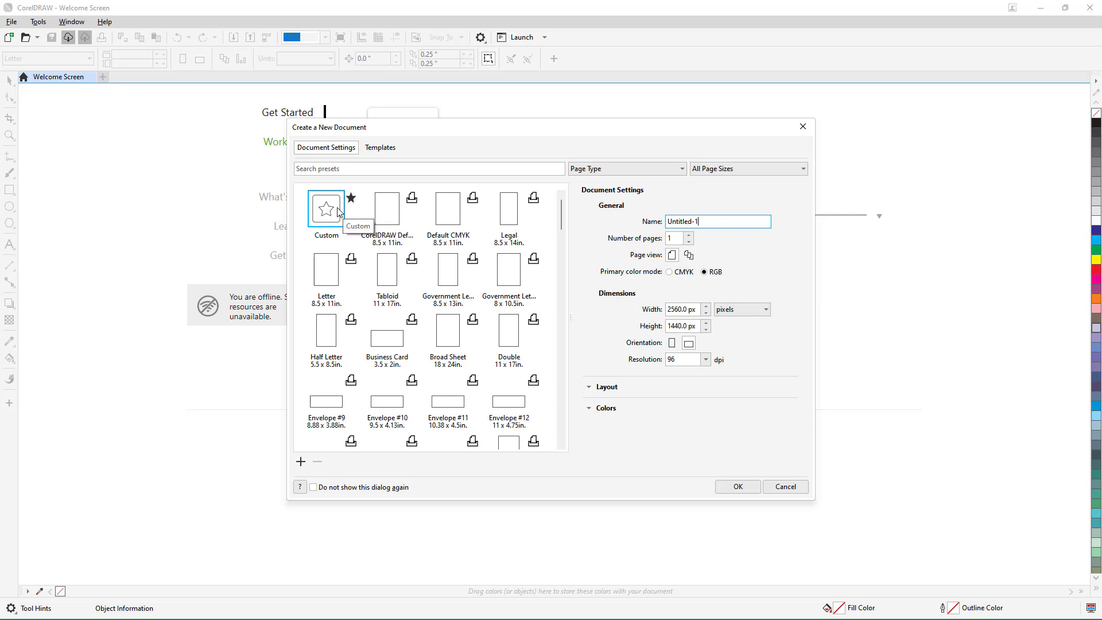
{"action": "double_click", "coordinate": [687, 221]}
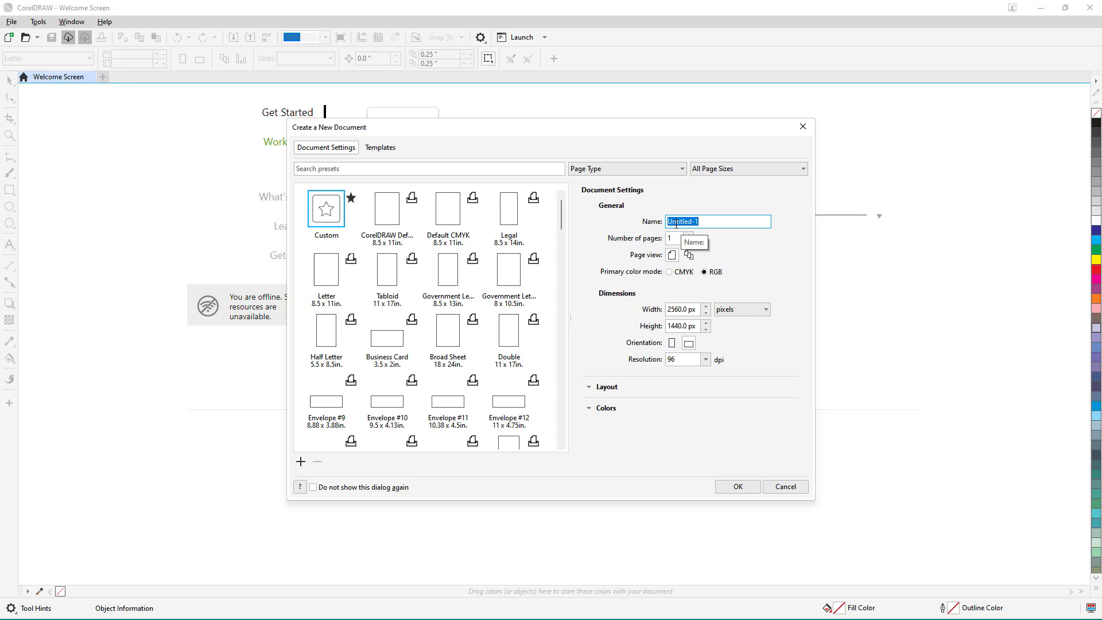
{"action": "type", "text": "TutorTube"}
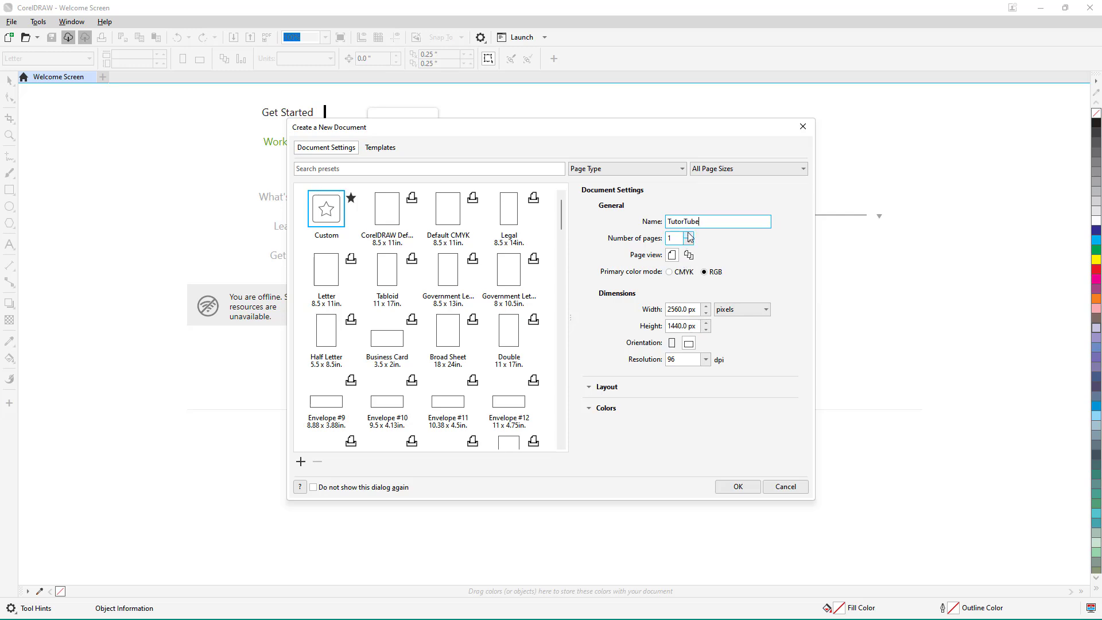
Step: Set the number of pages to 4 and try the multi-page view before choosing single-page view
{"action": "left_click", "coordinate": [688, 235]}
{"action": "left_click", "coordinate": [691, 236]}
{"action": "left_click", "coordinate": [688, 255]}
{"action": "left_click", "coordinate": [673, 255]}
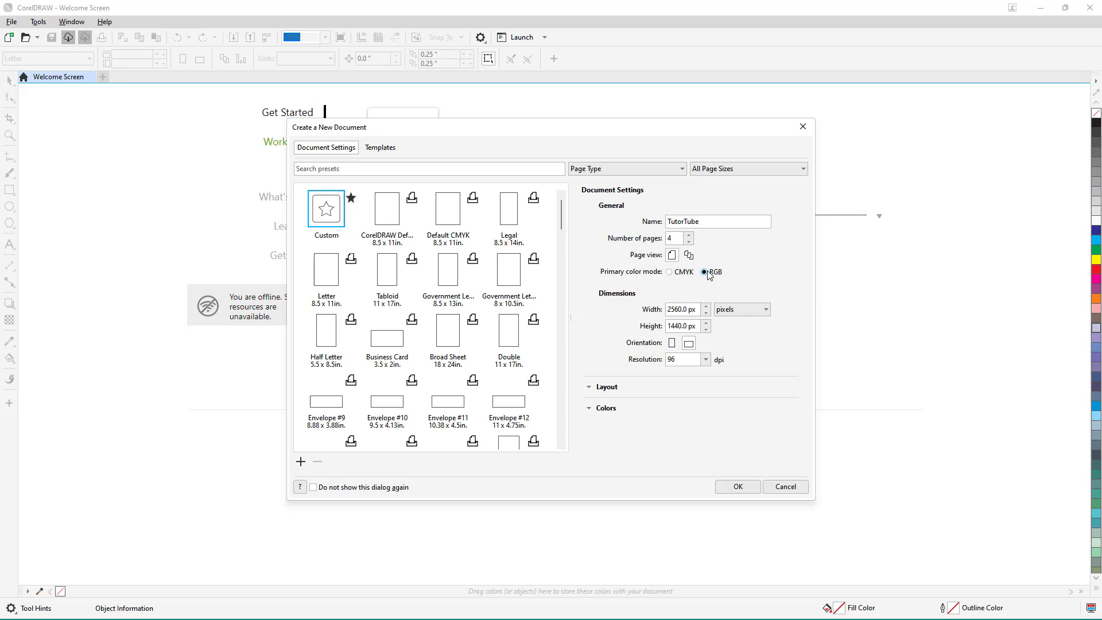
Step: Try stepping the page width up and down and switching to portrait, returning the orientation to landscape
{"action": "left_click", "coordinate": [684, 274]}
{"action": "left_click", "coordinate": [705, 305]}
{"action": "left_click", "coordinate": [706, 306]}
{"action": "left_click", "coordinate": [705, 315]}
{"action": "left_click", "coordinate": [706, 314]}
{"action": "left_click", "coordinate": [672, 342]}
{"action": "left_click", "coordinate": [686, 343]}
Step: Try inches, feet and yards as the page units, and return the units to pixels
{"action": "left_click", "coordinate": [745, 311]}
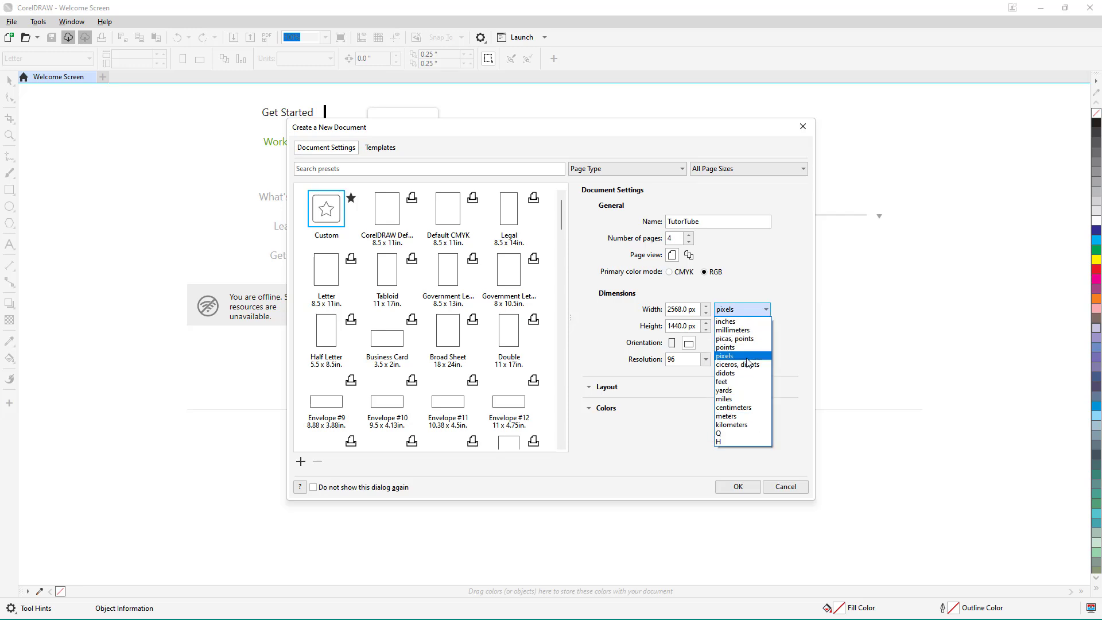
{"action": "left_click", "coordinate": [740, 322]}
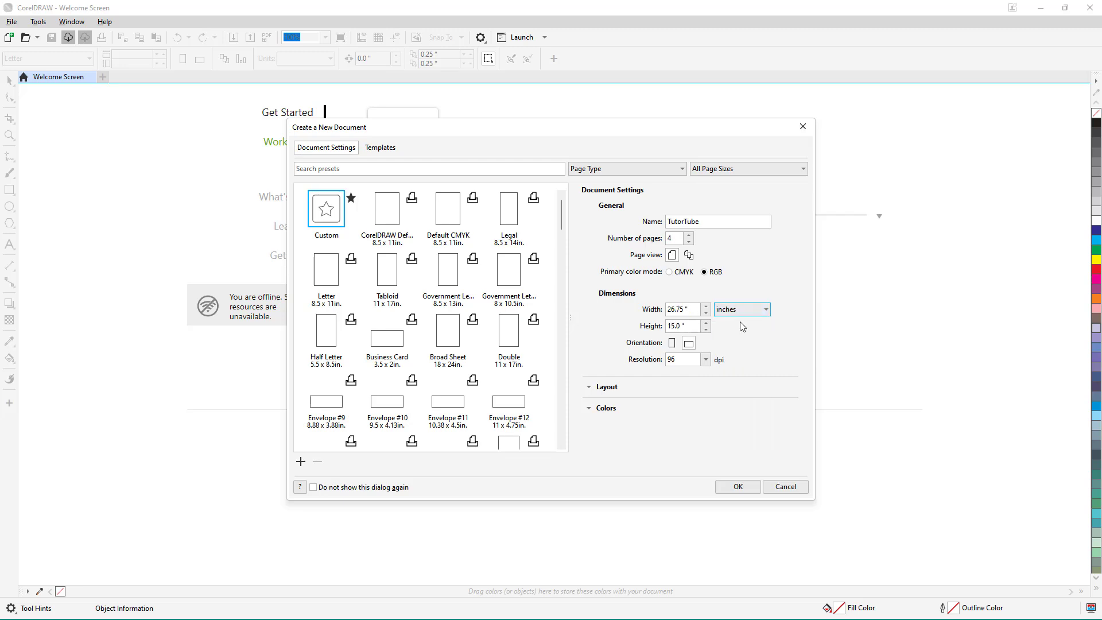
{"action": "left_click", "coordinate": [745, 313]}
{"action": "left_click", "coordinate": [739, 386]}
{"action": "left_click", "coordinate": [744, 310]}
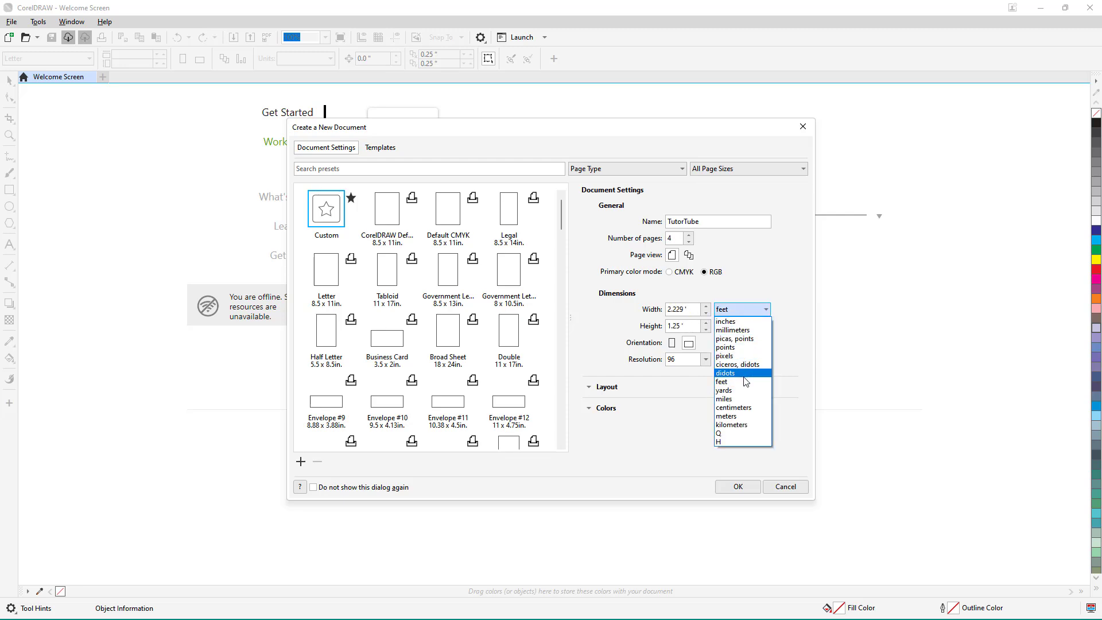
{"action": "left_click", "coordinate": [745, 381]}
{"action": "left_click", "coordinate": [745, 312]}
{"action": "left_click", "coordinate": [732, 390]}
{"action": "left_click", "coordinate": [739, 312]}
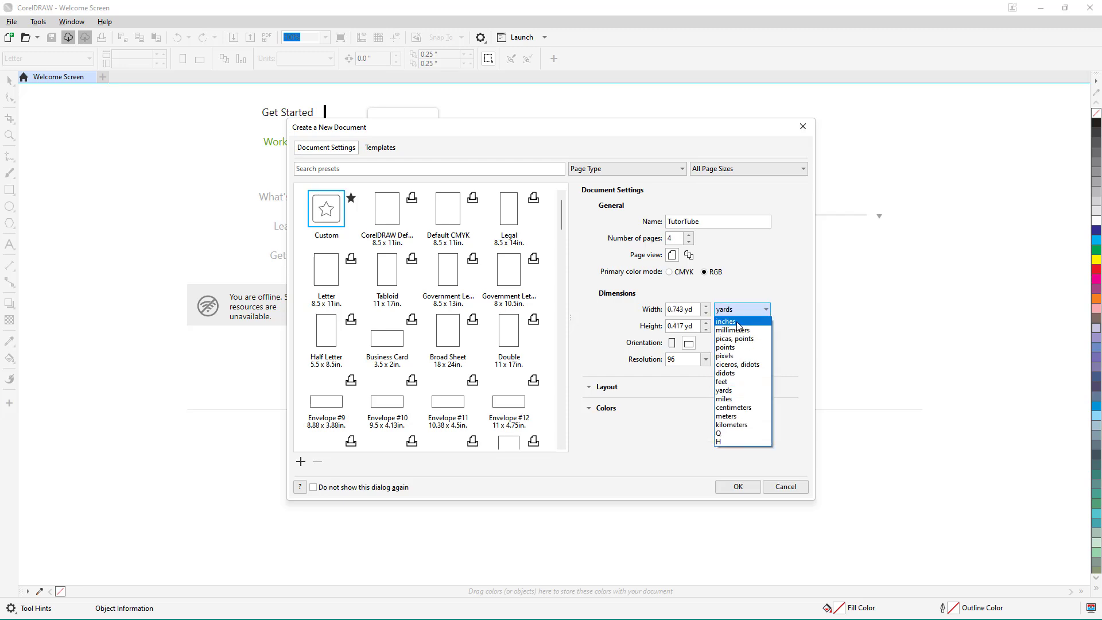
{"action": "left_click", "coordinate": [738, 322]}
{"action": "left_click", "coordinate": [741, 308]}
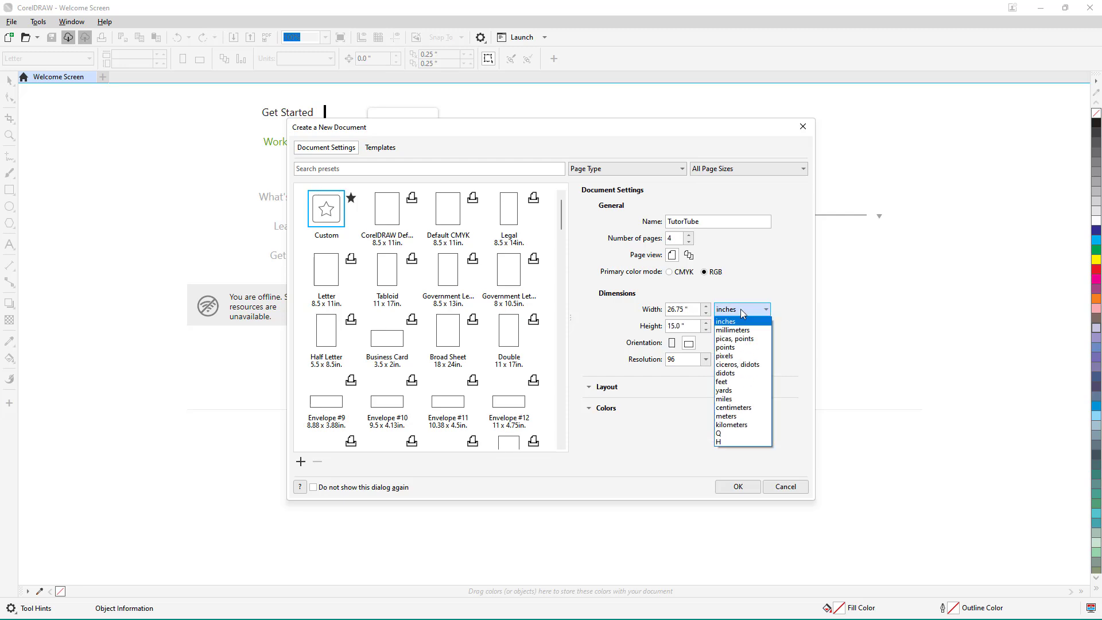
{"action": "left_click", "coordinate": [743, 356]}
Step: Set the page width to 1920 px and the height to 1080 px with landscape orientation
{"action": "double_click", "coordinate": [691, 312]}
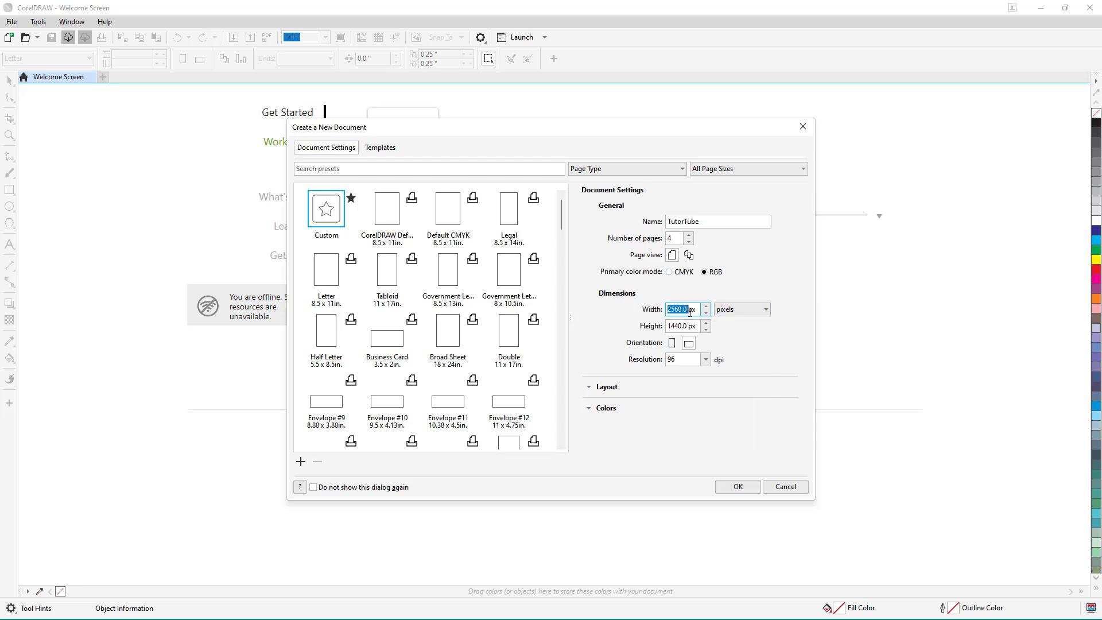
{"action": "left_click", "coordinate": [691, 312]}
{"action": "left_click_drag", "start_coordinate": [697, 309], "coordinate": [651, 307]}
{"action": "type", "text": "1920"}
{"action": "left_click", "coordinate": [698, 326]}
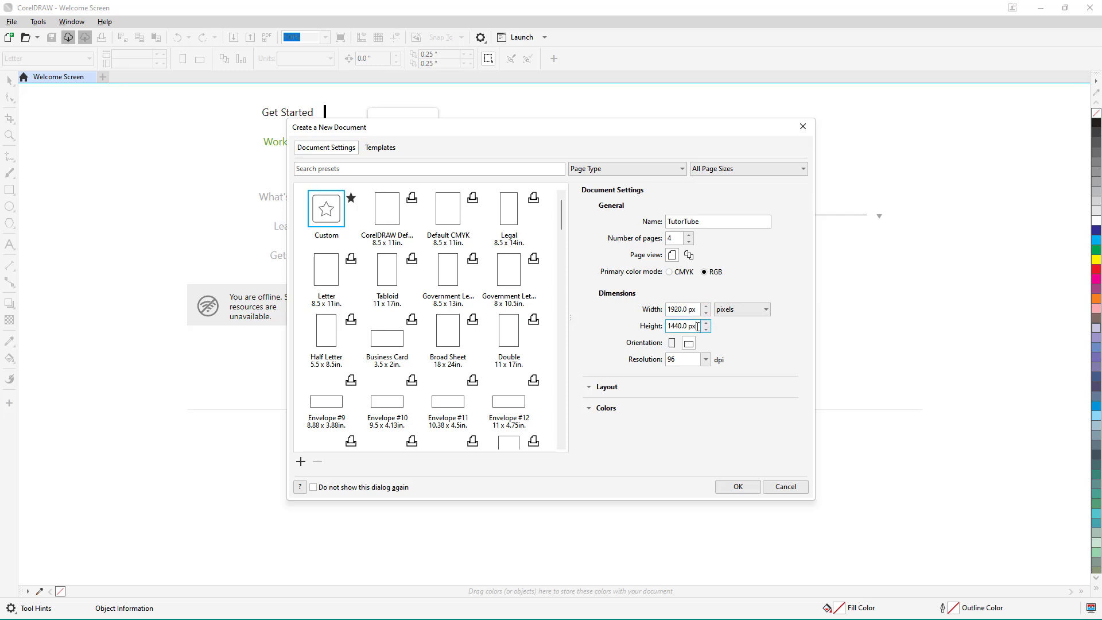
{"action": "double_click", "coordinate": [692, 326]}
{"action": "left_click_drag", "start_coordinate": [693, 326], "coordinate": [626, 315]}
{"action": "type", "text": "1080"}
{"action": "left_click", "coordinate": [682, 309]}
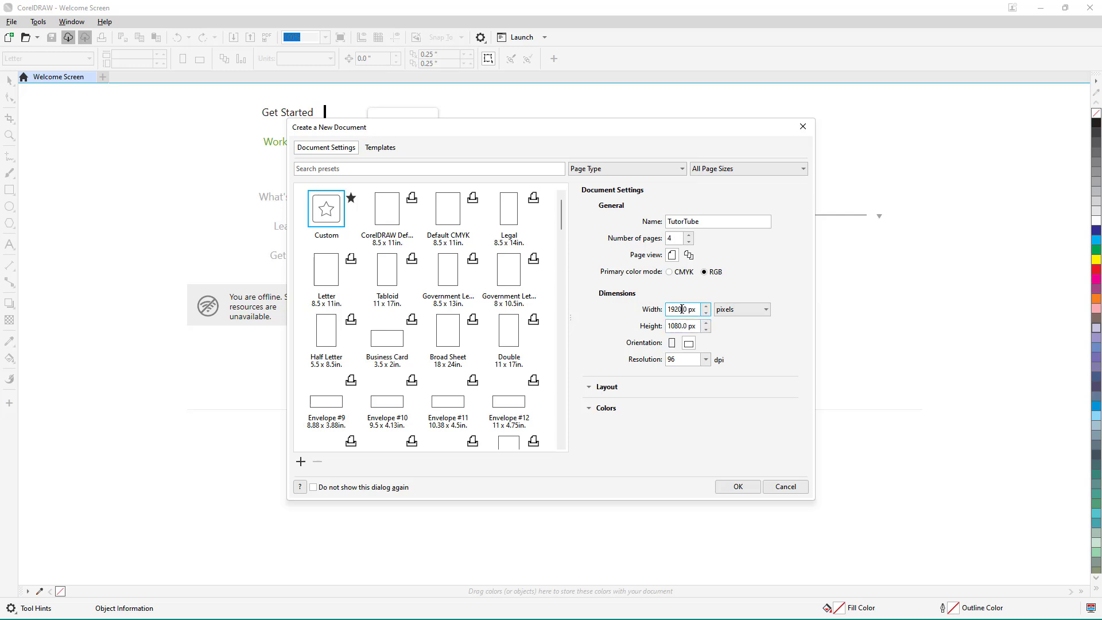
{"action": "left_click", "coordinate": [688, 344]}
{"action": "left_click", "coordinate": [688, 343]}
Step: Try other resolutions such as 72 and 300 dpi, and return the document to 96 dpi
{"action": "left_click", "coordinate": [707, 359]}
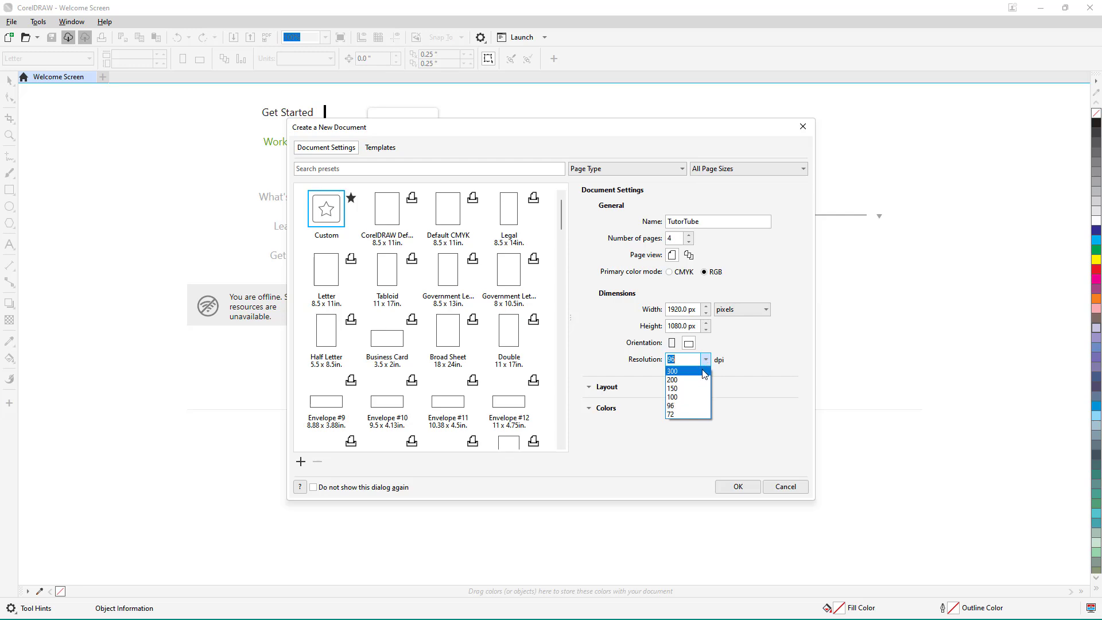
{"action": "left_click", "coordinate": [694, 413]}
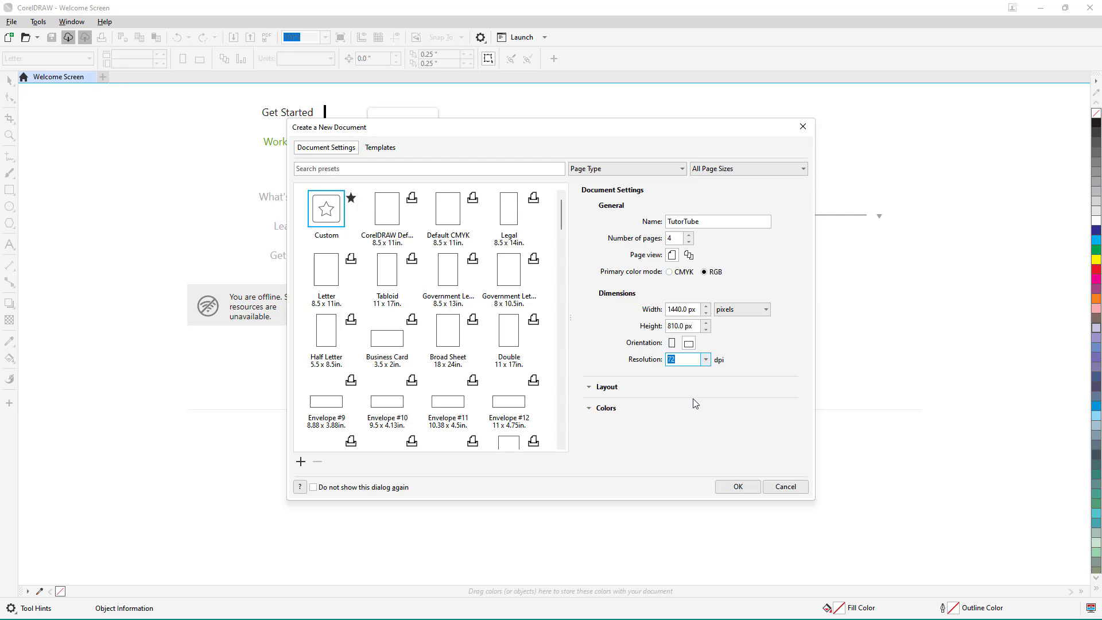
{"action": "left_click", "coordinate": [706, 359]}
{"action": "left_click", "coordinate": [686, 404]}
{"action": "left_click", "coordinate": [709, 359]}
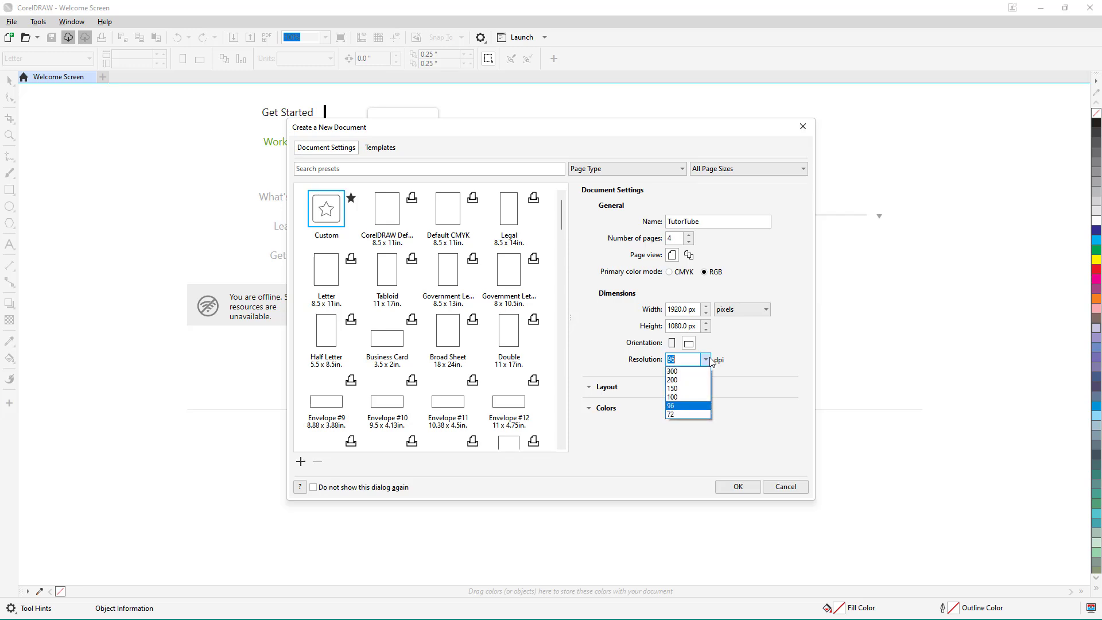
{"action": "left_click", "coordinate": [692, 372]}
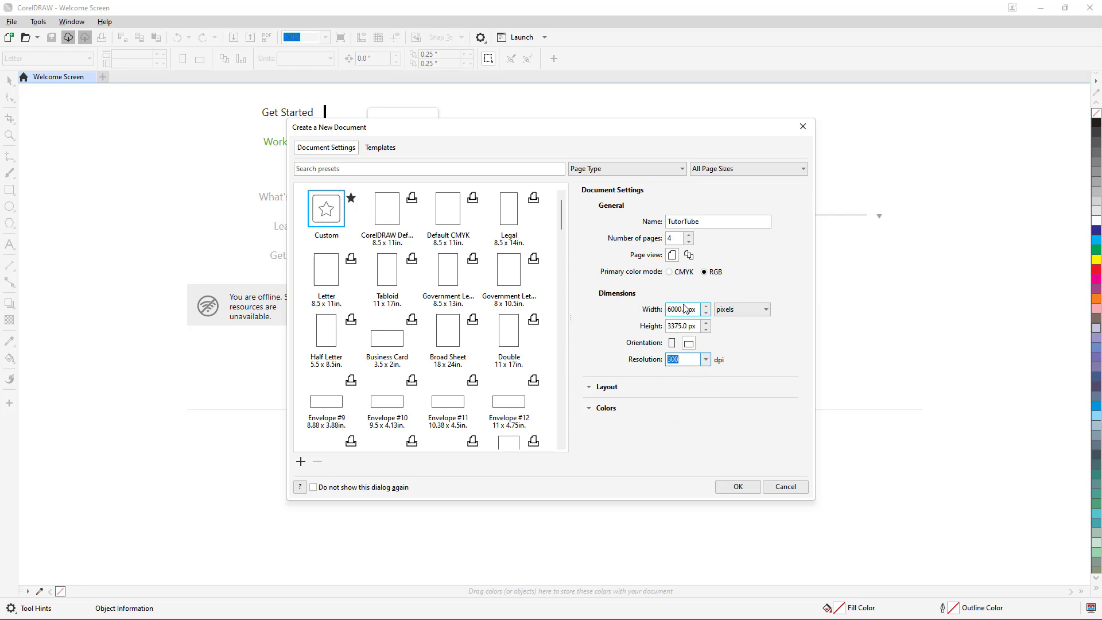
{"action": "left_click", "coordinate": [709, 362]}
{"action": "left_click", "coordinate": [687, 385]}
{"action": "left_click", "coordinate": [706, 360]}
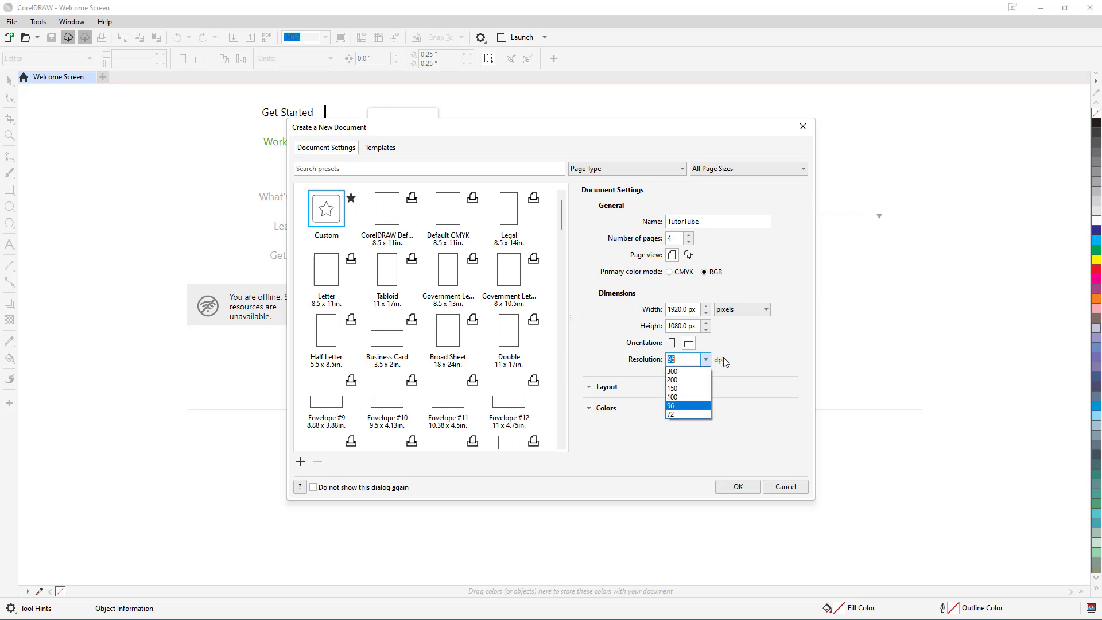
{"action": "left_click", "coordinate": [707, 360]}
Step: Expand the layout settings and set the paper type to iPhone XR
{"action": "left_click", "coordinate": [589, 387]}
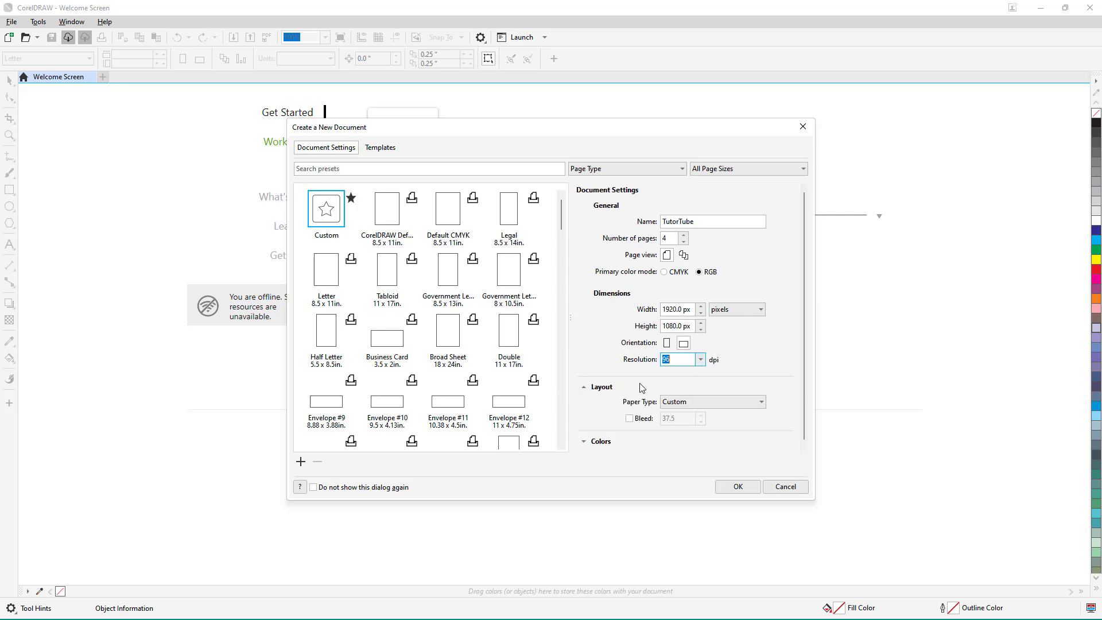
{"action": "left_click", "coordinate": [710, 400]}
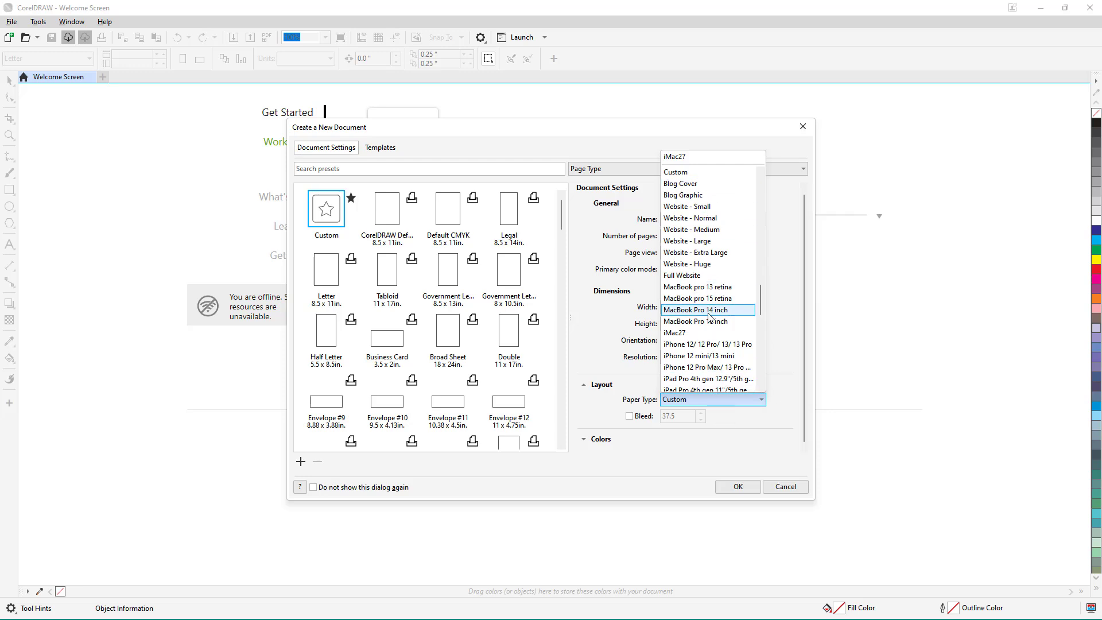
{"action": "scroll", "coordinate": [709, 313], "scroll_direction": "down", "scroll_amount": 2}
{"action": "scroll", "coordinate": [716, 304], "scroll_direction": "down", "scroll_amount": 2}
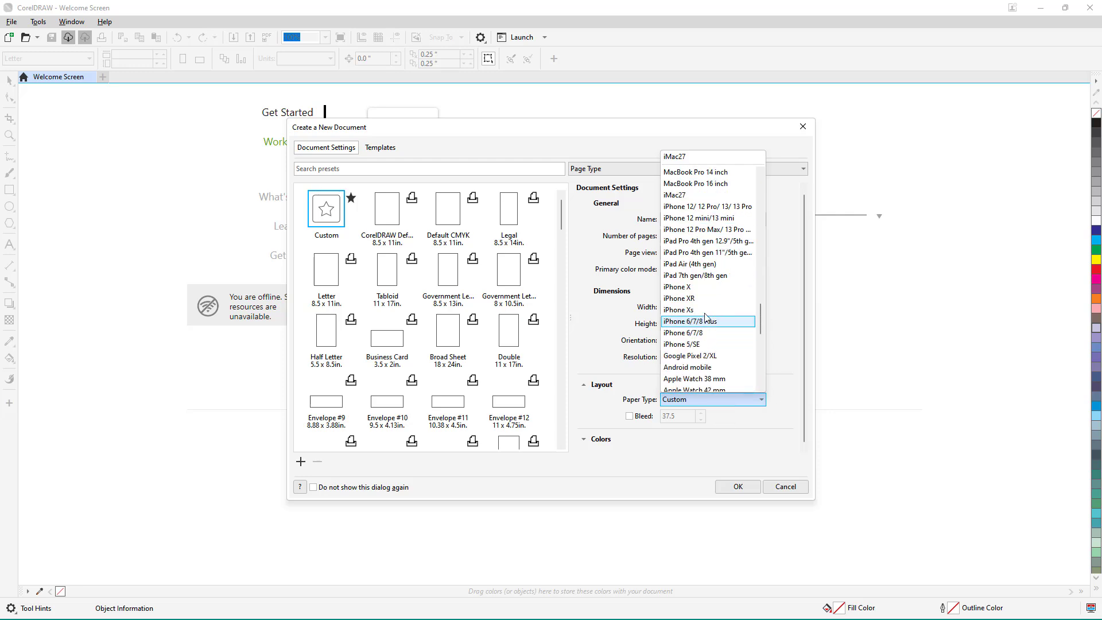
{"action": "left_click", "coordinate": [720, 308]}
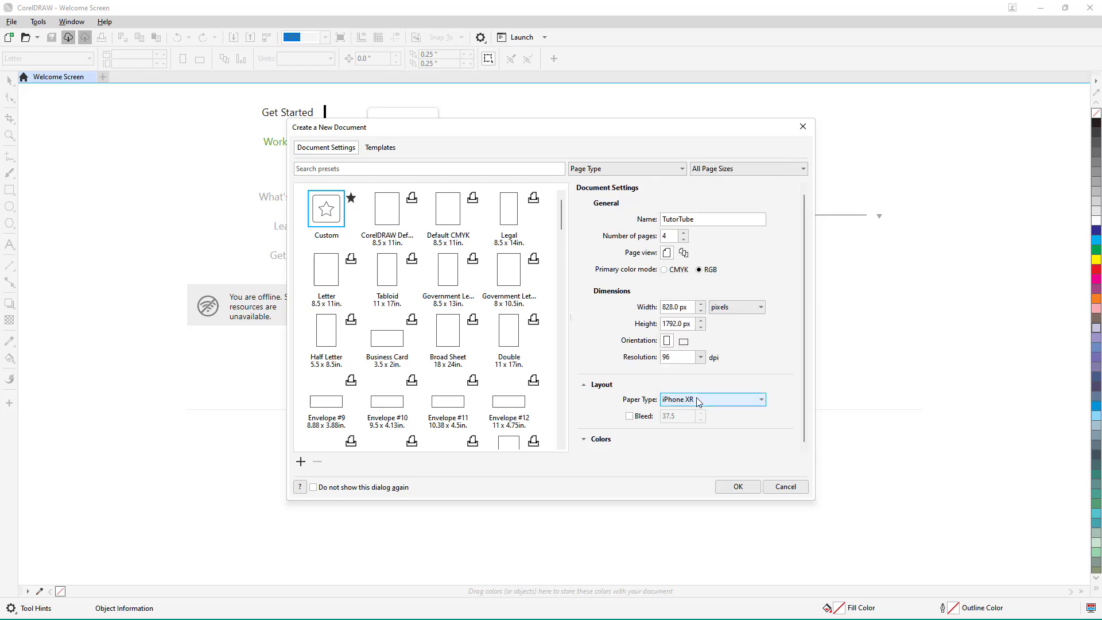
Step: Try A4 and iPhone 5/SE as the paper type of the new document
{"action": "left_click", "coordinate": [696, 397]}
{"action": "scroll", "coordinate": [706, 184], "scroll_direction": "up", "scroll_amount": 15}
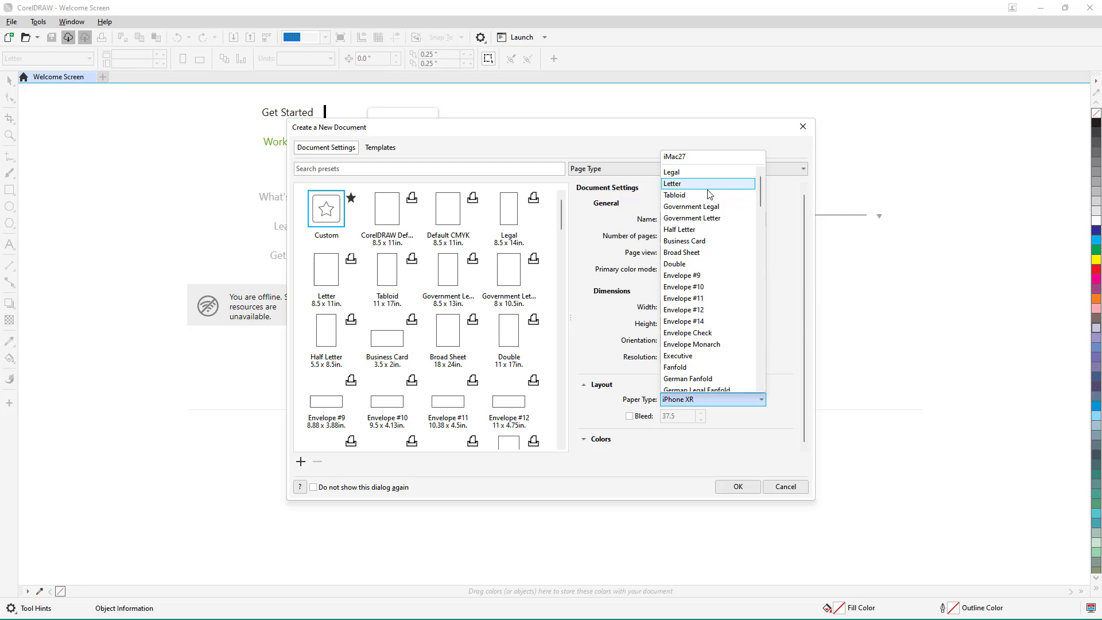
{"action": "scroll", "coordinate": [705, 348], "scroll_direction": "down", "scroll_amount": 10}
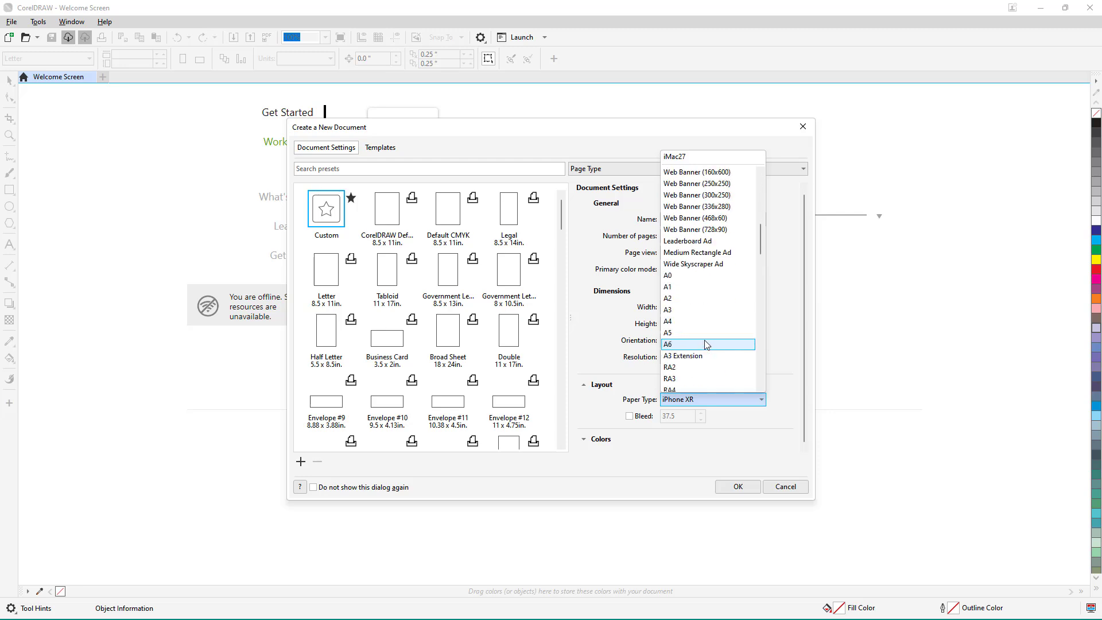
{"action": "left_click", "coordinate": [709, 321]}
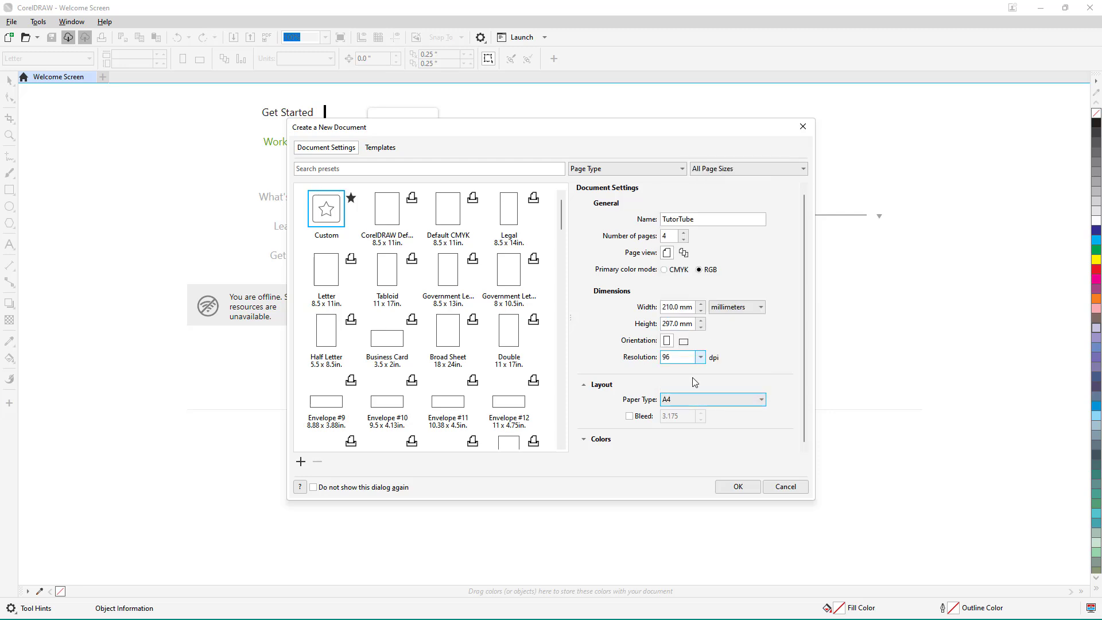
{"action": "left_click", "coordinate": [691, 406]}
{"action": "scroll", "coordinate": [697, 344], "scroll_direction": "down", "scroll_amount": 10}
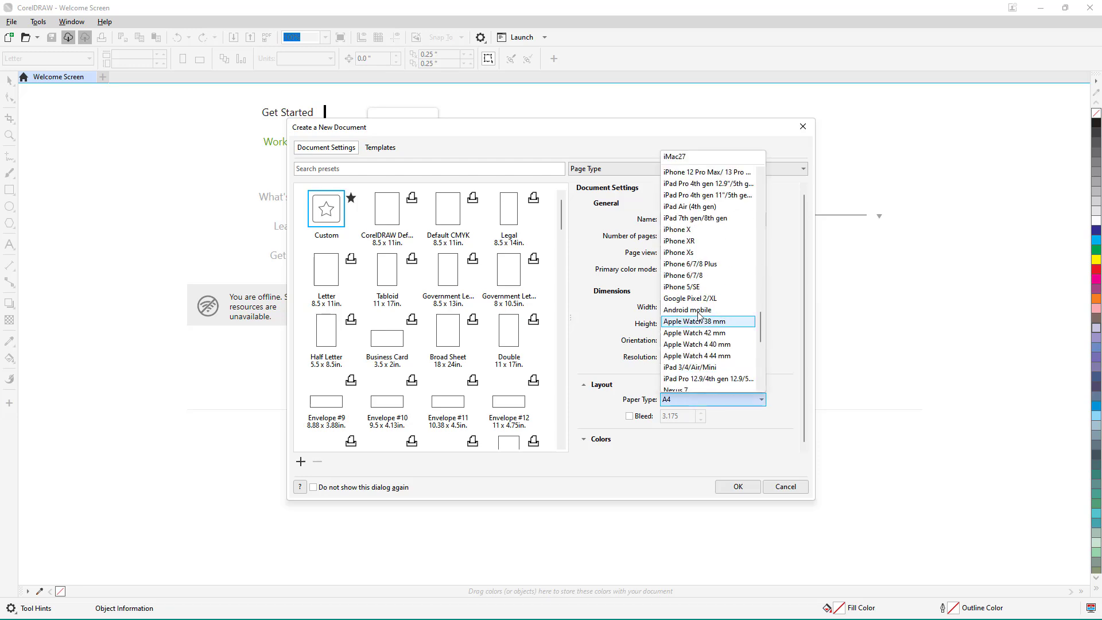
{"action": "left_click", "coordinate": [698, 287]}
Step: Expand the color settings and review the RGB profiles, keeping the default sRGB IEC61966-2.1
{"action": "left_click", "coordinate": [689, 386]}
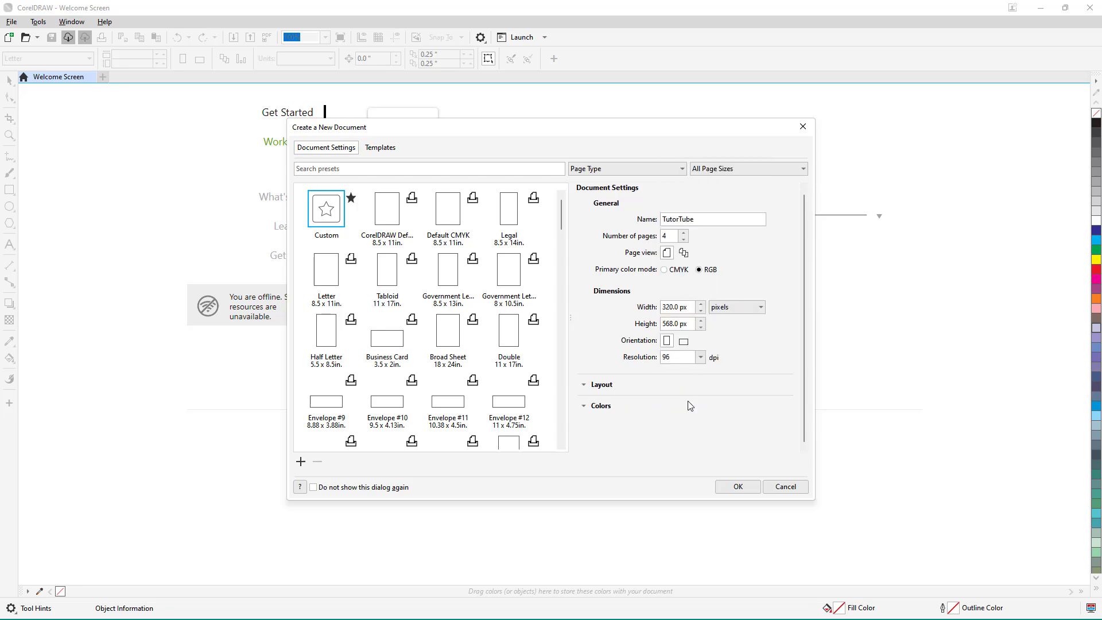
{"action": "left_click", "coordinate": [689, 405]}
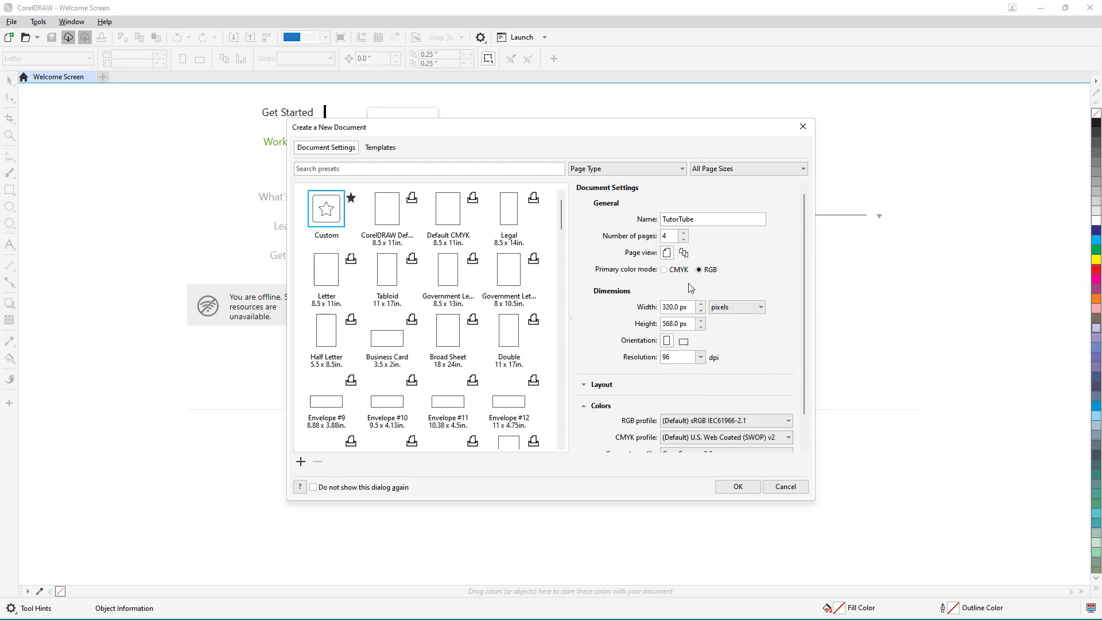
{"action": "left_click", "coordinate": [589, 388]}
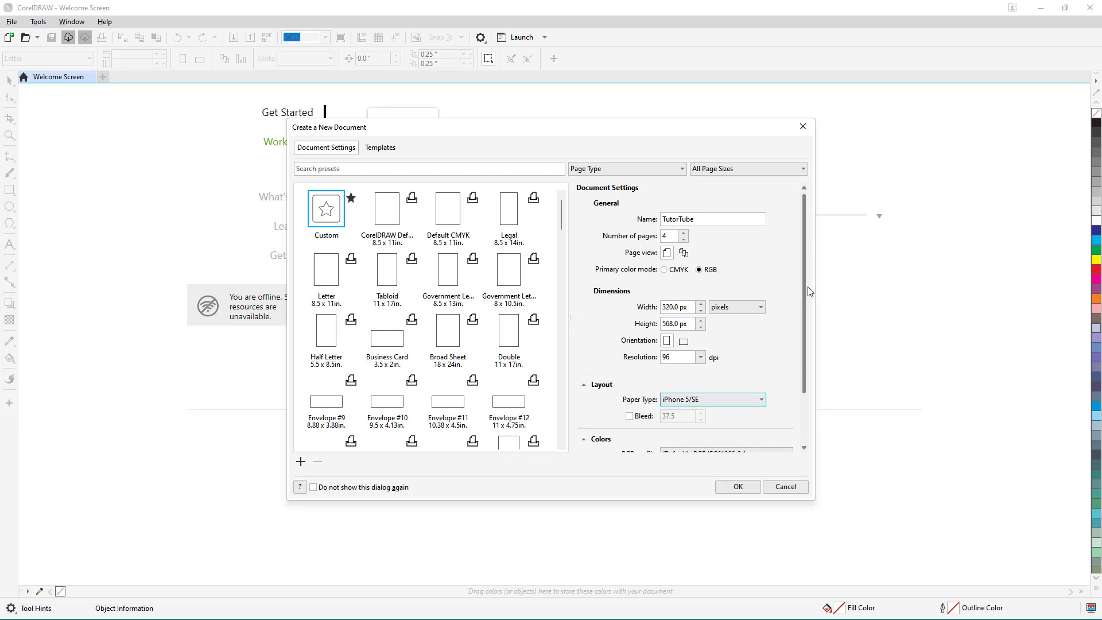
{"action": "left_click_drag", "start_coordinate": [802, 284], "coordinate": [801, 350]}
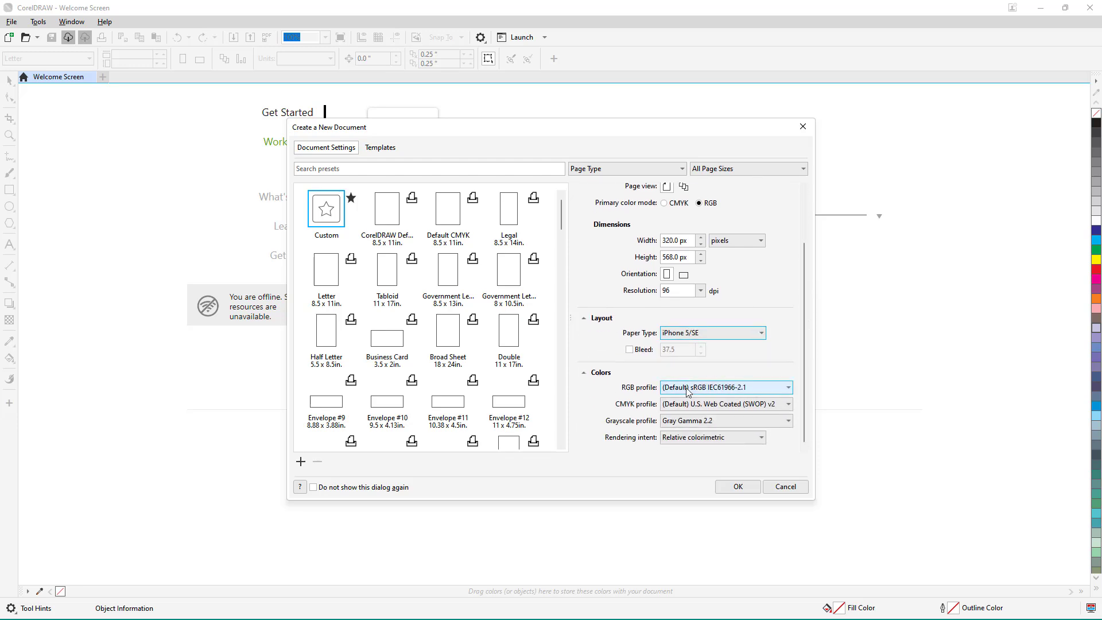
{"action": "left_click", "coordinate": [665, 388]}
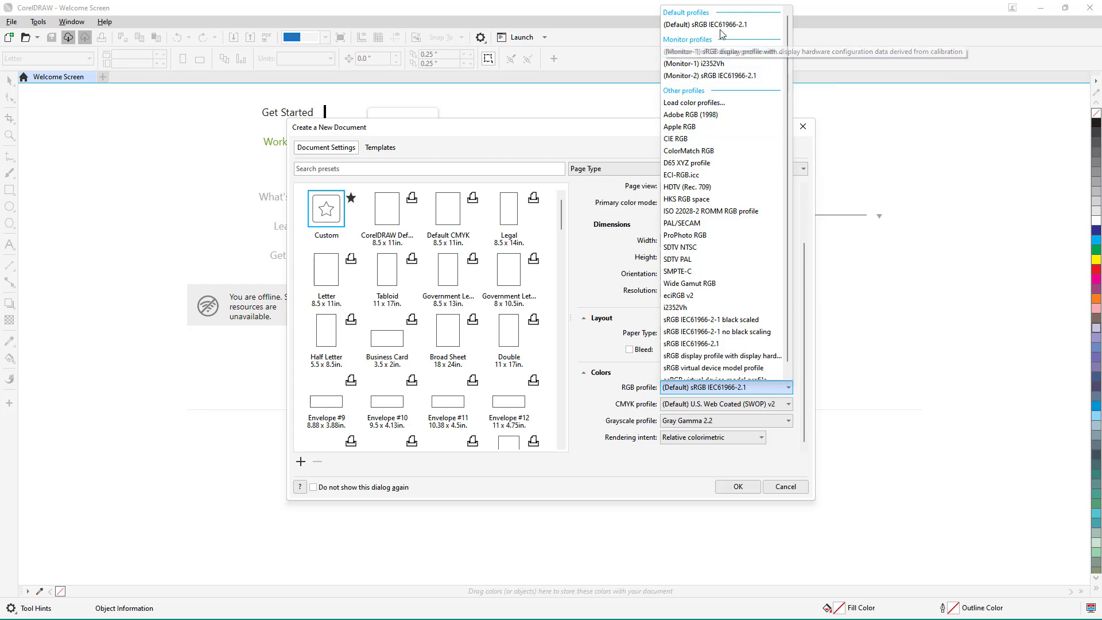
{"action": "left_click", "coordinate": [706, 25]}
Step: Examine the available CMYK profiles, grayscale profiles and rendering intents, and collapse the color settings
{"action": "left_click", "coordinate": [669, 401]}
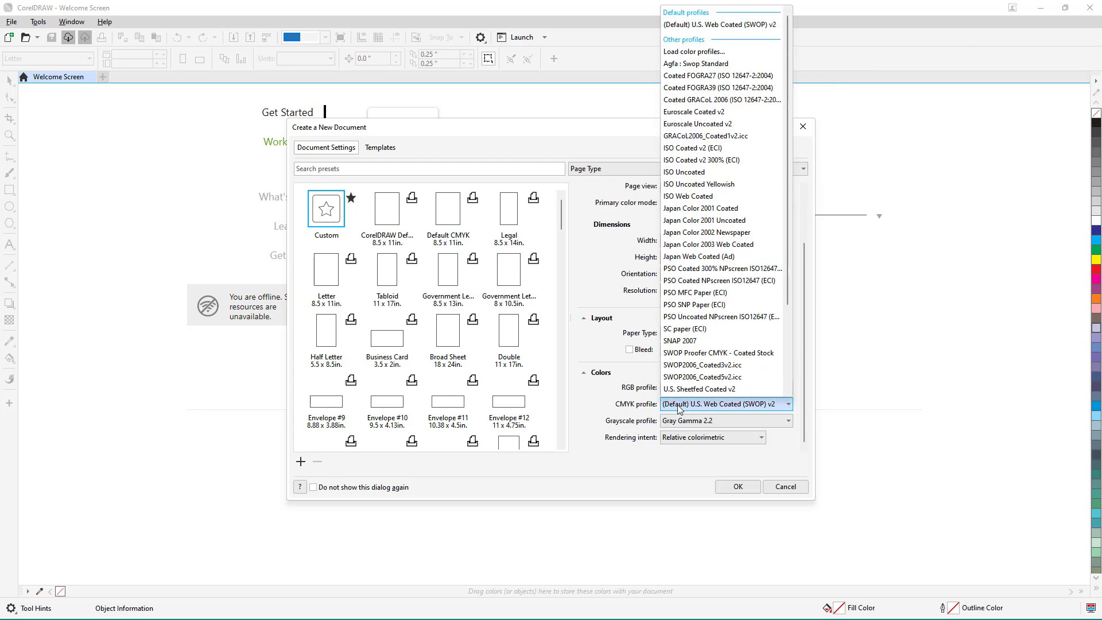
{"action": "left_click", "coordinate": [624, 405]}
{"action": "left_click", "coordinate": [666, 421]}
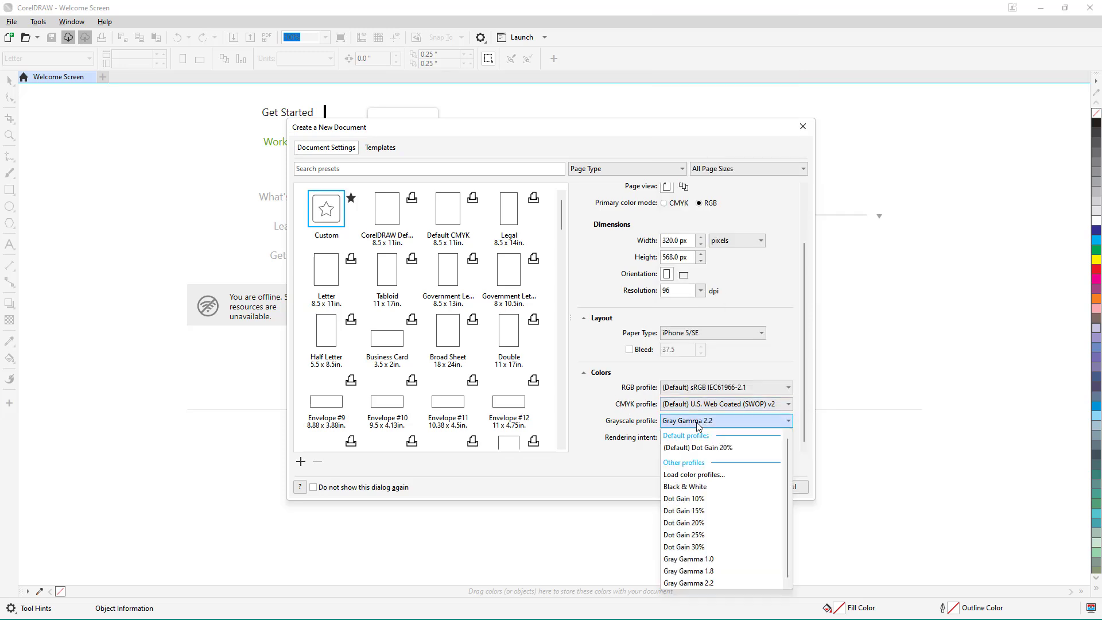
{"action": "left_click", "coordinate": [632, 431]}
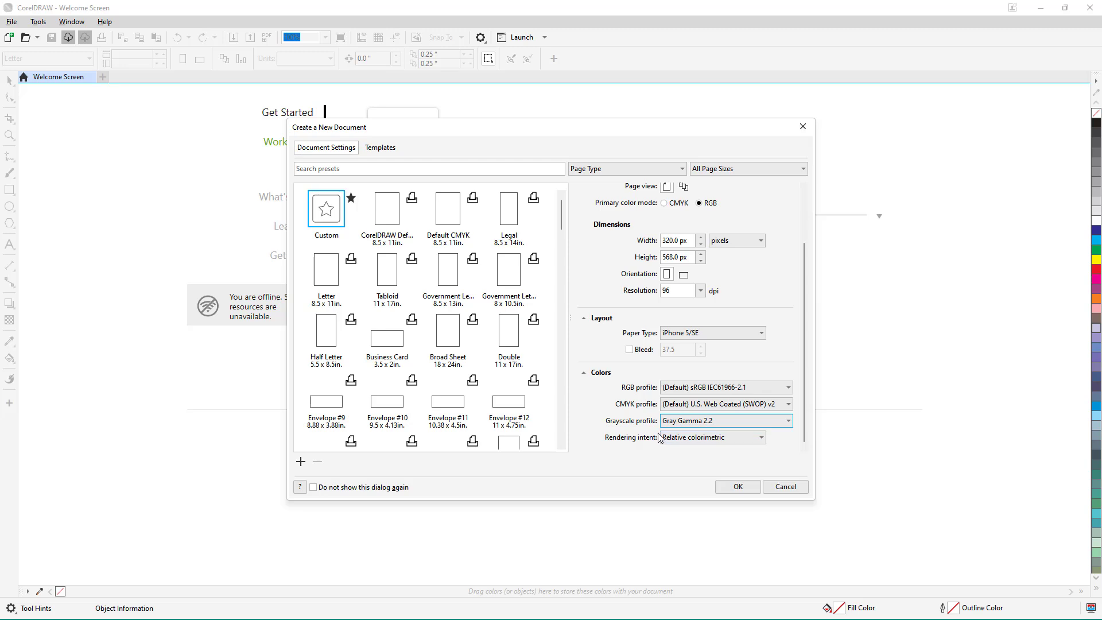
{"action": "left_click", "coordinate": [664, 439]}
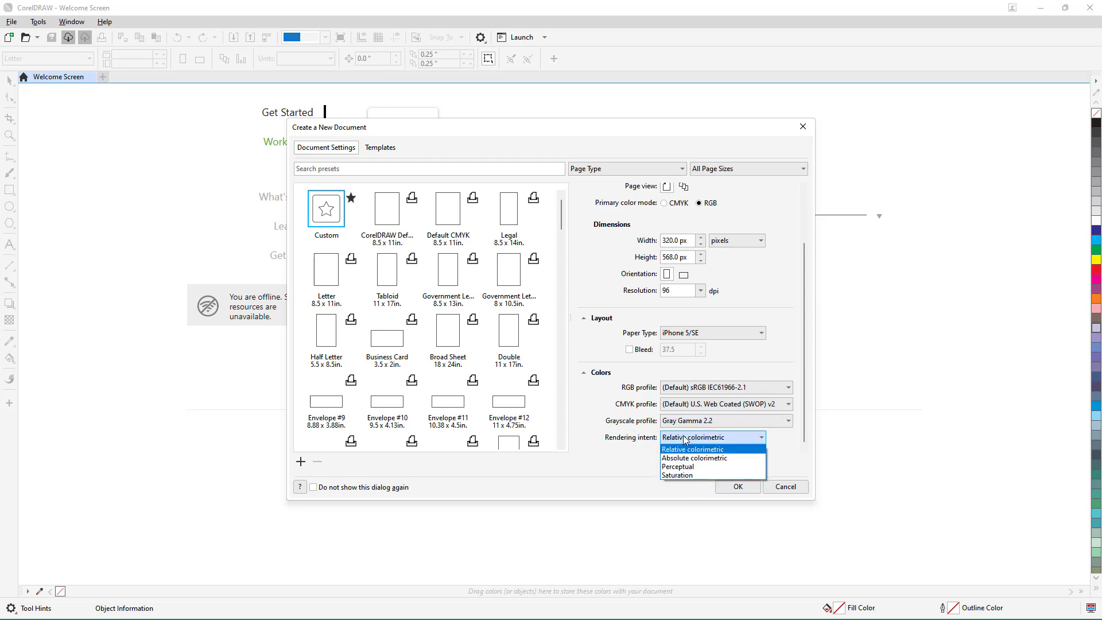
{"action": "left_click", "coordinate": [684, 437]}
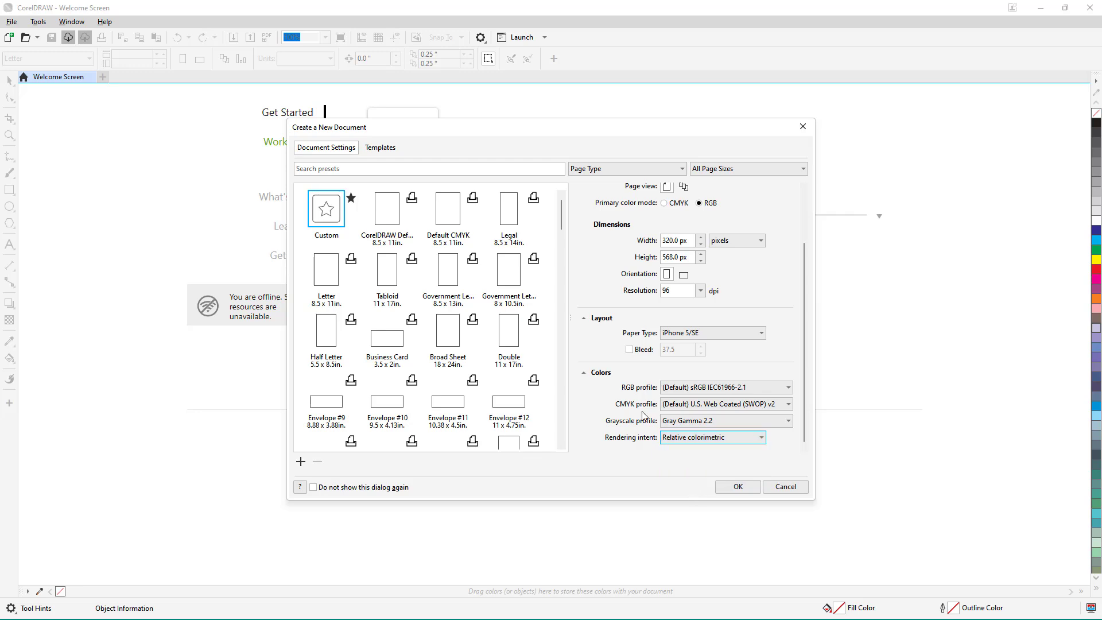
{"action": "left_click", "coordinate": [584, 373]}
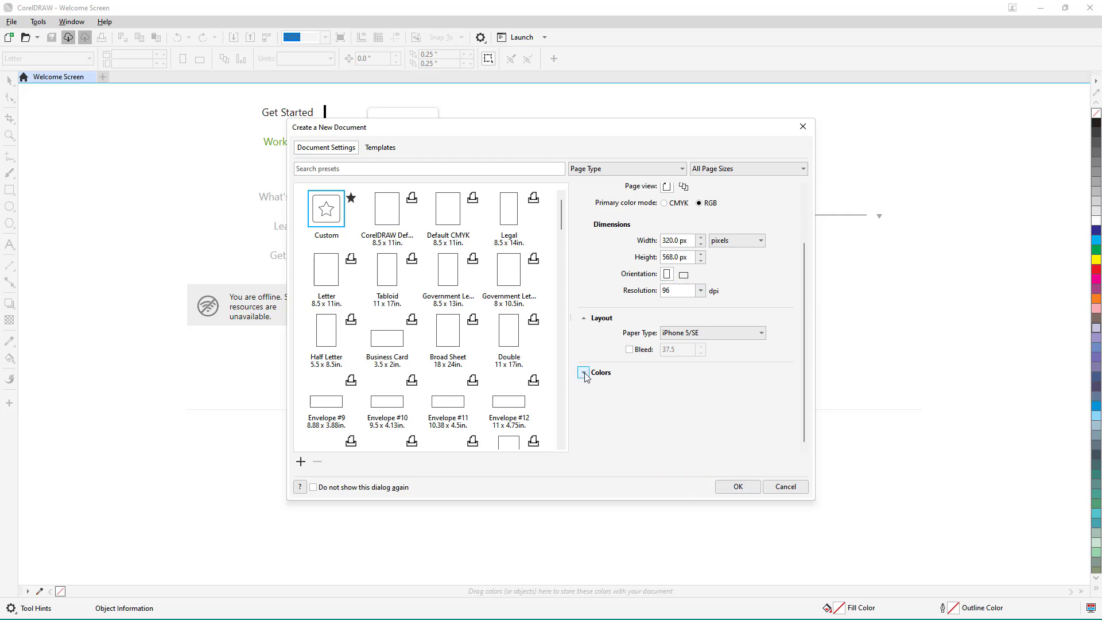
Step: Set the page width to 1920 px and the height to 1080 px, and create the document
{"action": "left_click", "coordinate": [681, 338]}
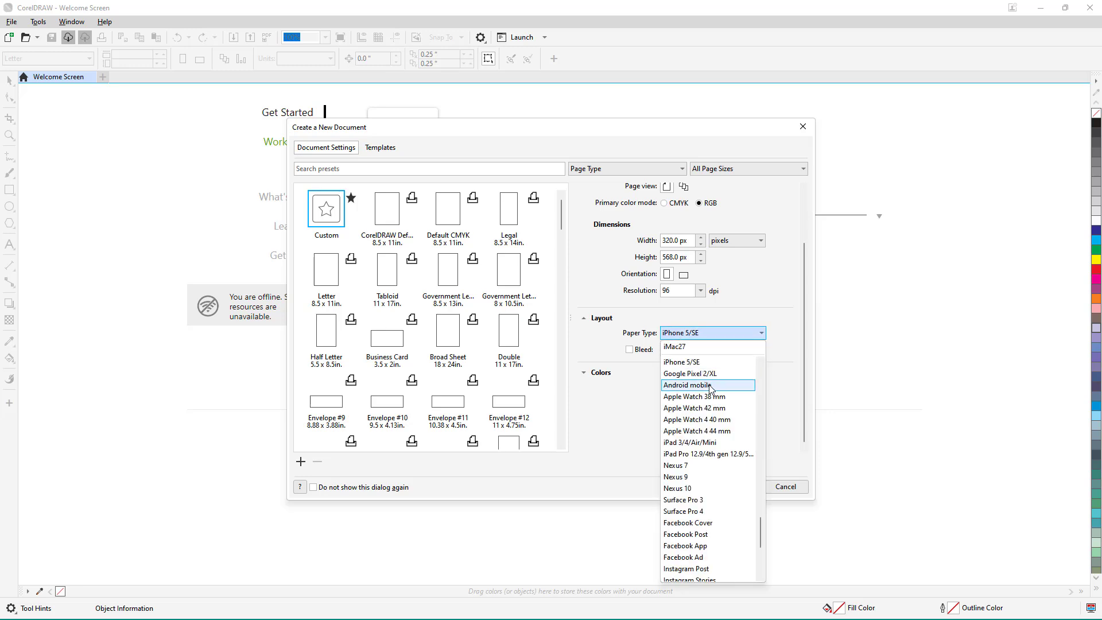
{"action": "left_click", "coordinate": [607, 393]}
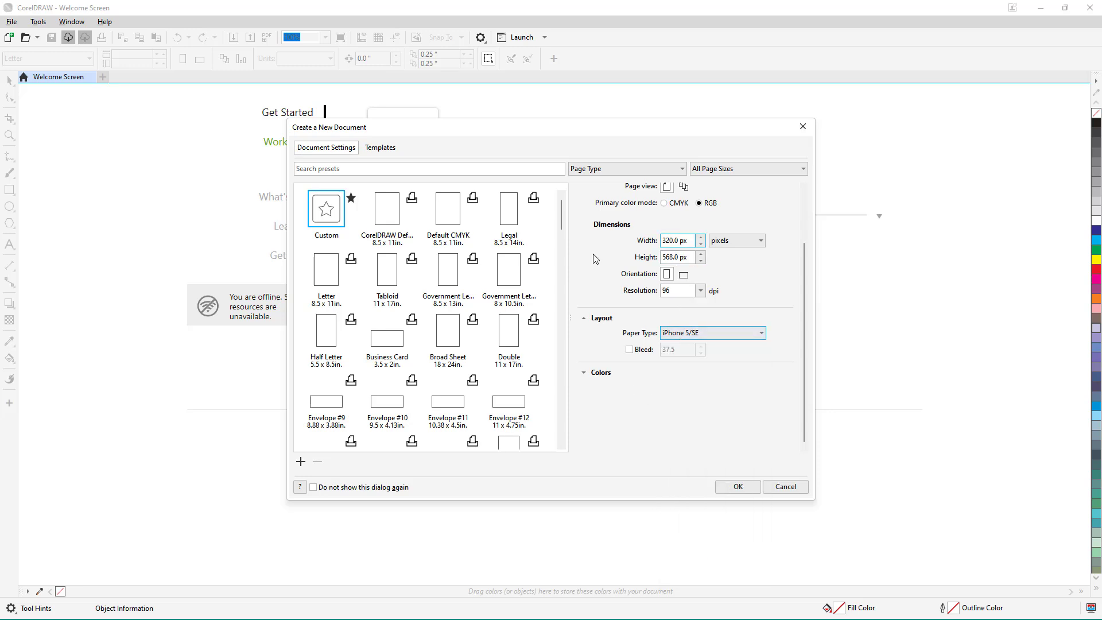
{"action": "left_click", "coordinate": [690, 241]}
{"action": "left_click_drag", "start_coordinate": [690, 241], "coordinate": [611, 232]}
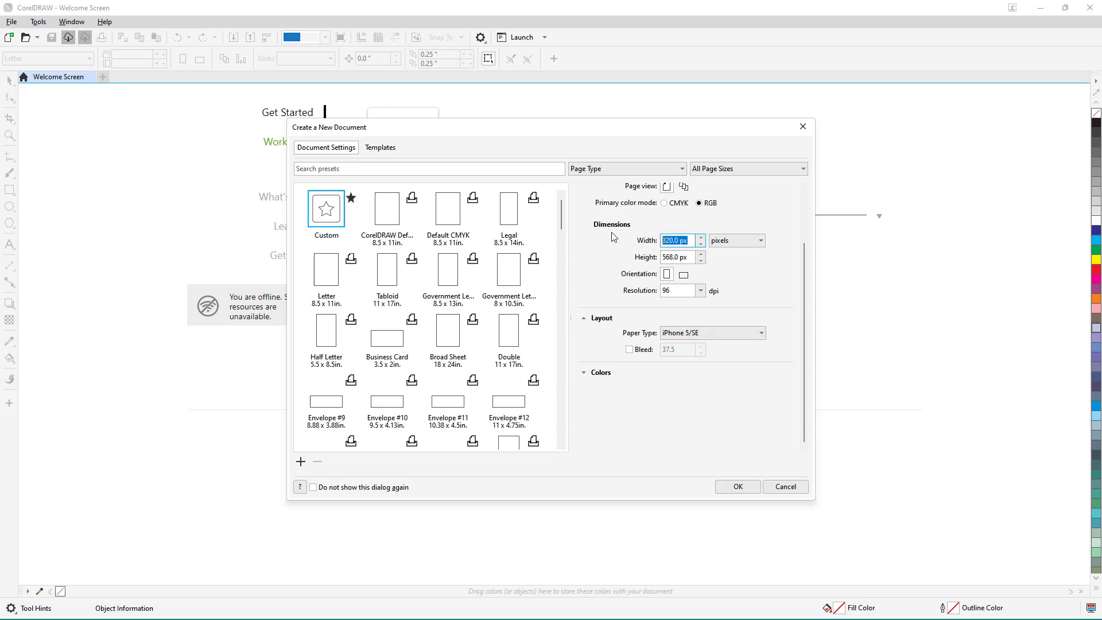
{"action": "type", "text": "1920"}
{"action": "key", "text": "Tab"}
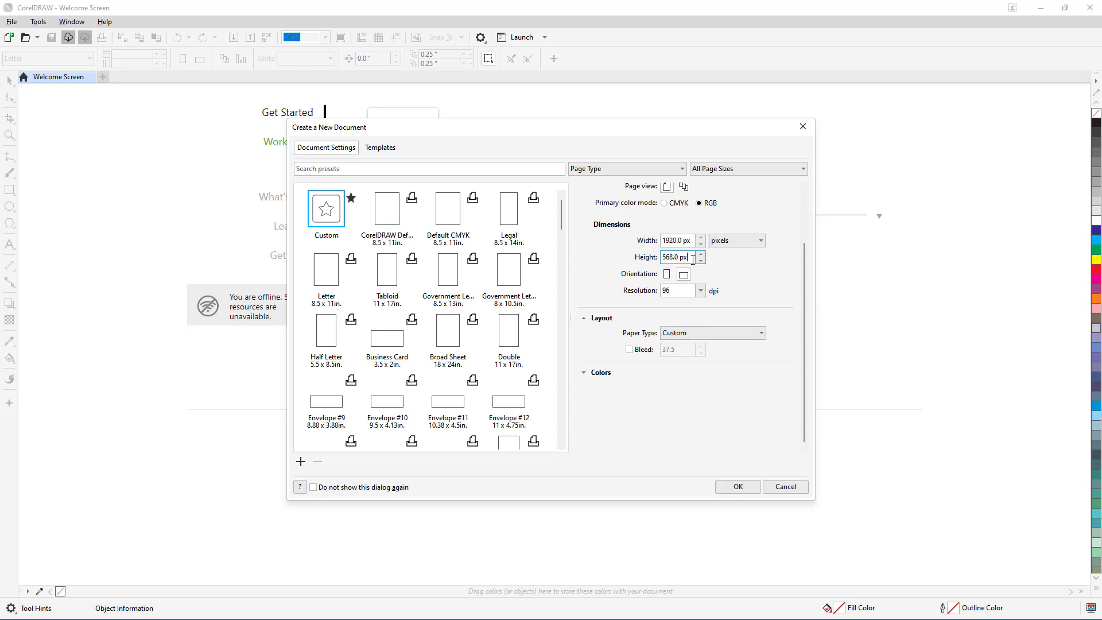
{"action": "type", "text": "1080"}
{"action": "left_click", "coordinate": [673, 240]}
{"action": "scroll", "coordinate": [740, 329], "scroll_direction": "up", "scroll_amount": 3}
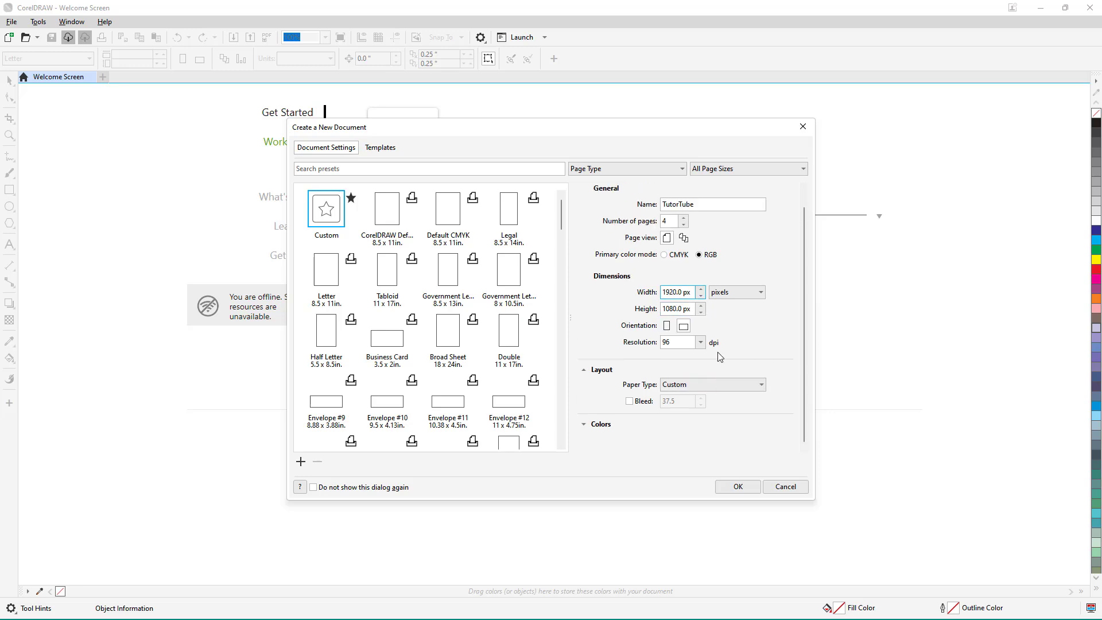
{"action": "left_click", "coordinate": [739, 488]}
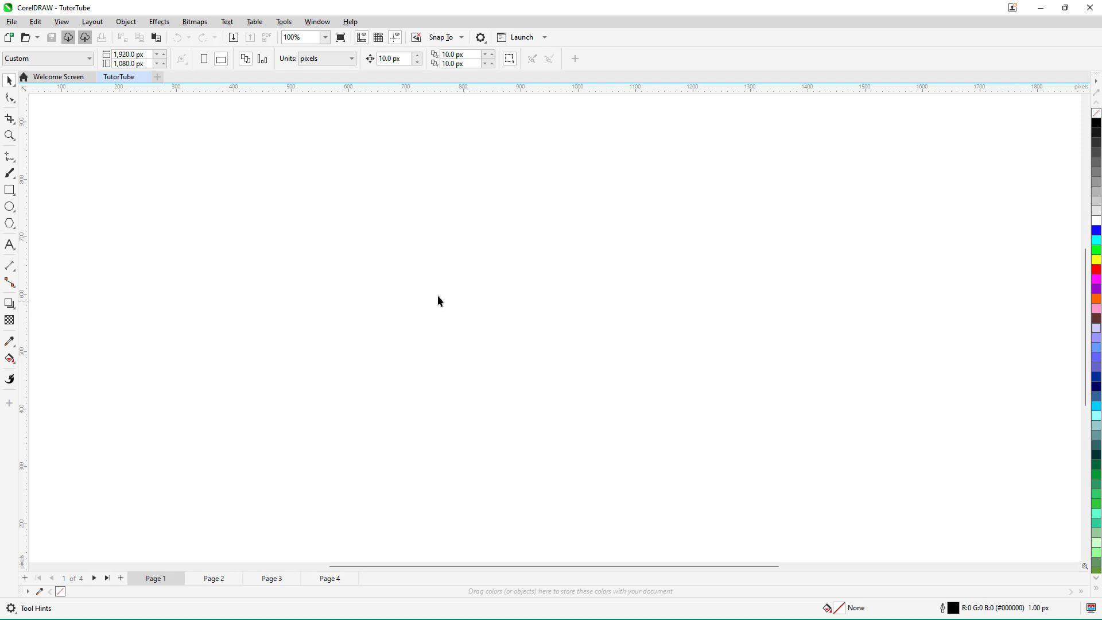
Step: View pages 2, 3 and 4 of the new document and return to page 1
{"action": "scroll", "coordinate": [430, 322], "scroll_direction": "down", "scroll_amount": 1}
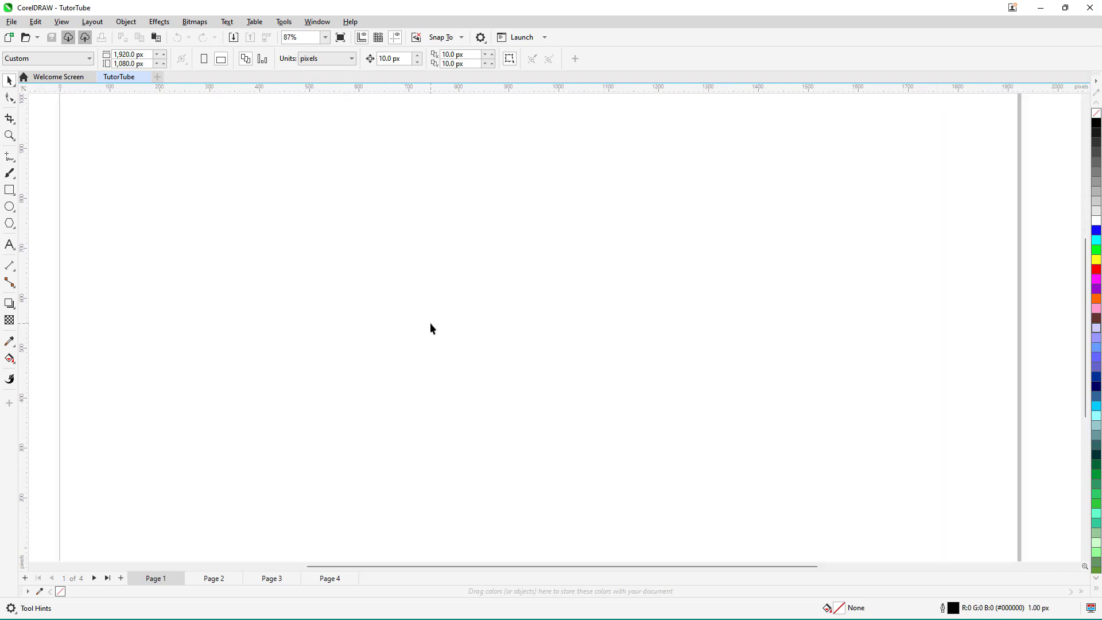
{"action": "scroll", "coordinate": [431, 324], "scroll_direction": "down", "scroll_amount": 1}
{"action": "scroll", "coordinate": [431, 324], "scroll_direction": "down", "scroll_amount": 1}
{"action": "scroll", "coordinate": [430, 324], "scroll_direction": "up", "scroll_amount": 2}
{"action": "scroll", "coordinate": [430, 324], "scroll_direction": "down", "scroll_amount": 1}
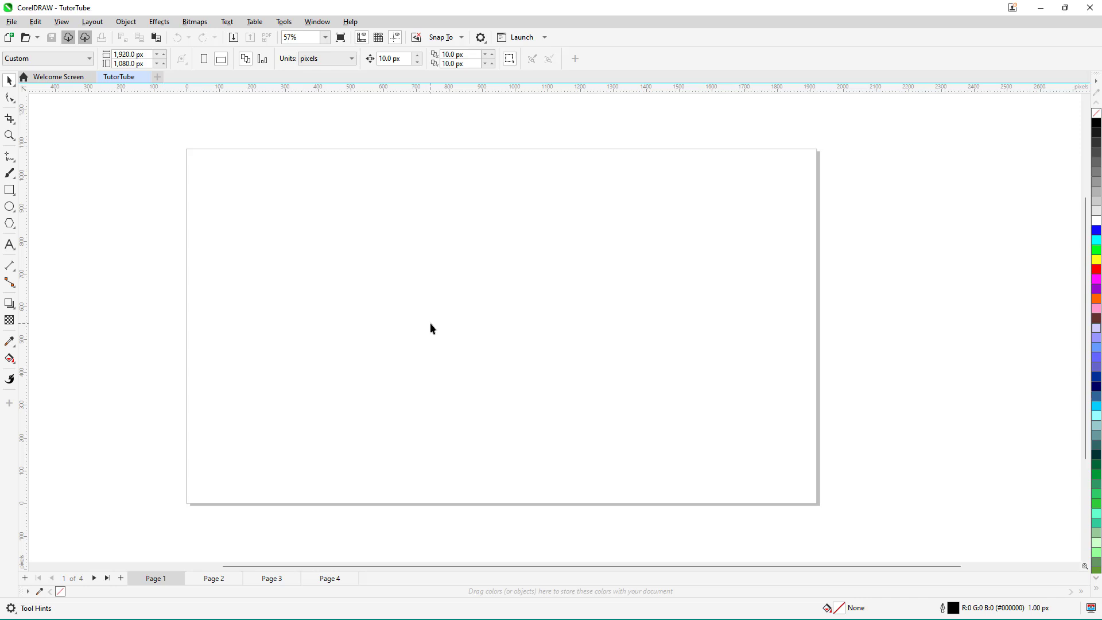
{"action": "left_click", "coordinate": [216, 580]}
{"action": "left_click", "coordinate": [268, 585]}
{"action": "left_click", "coordinate": [312, 581]}
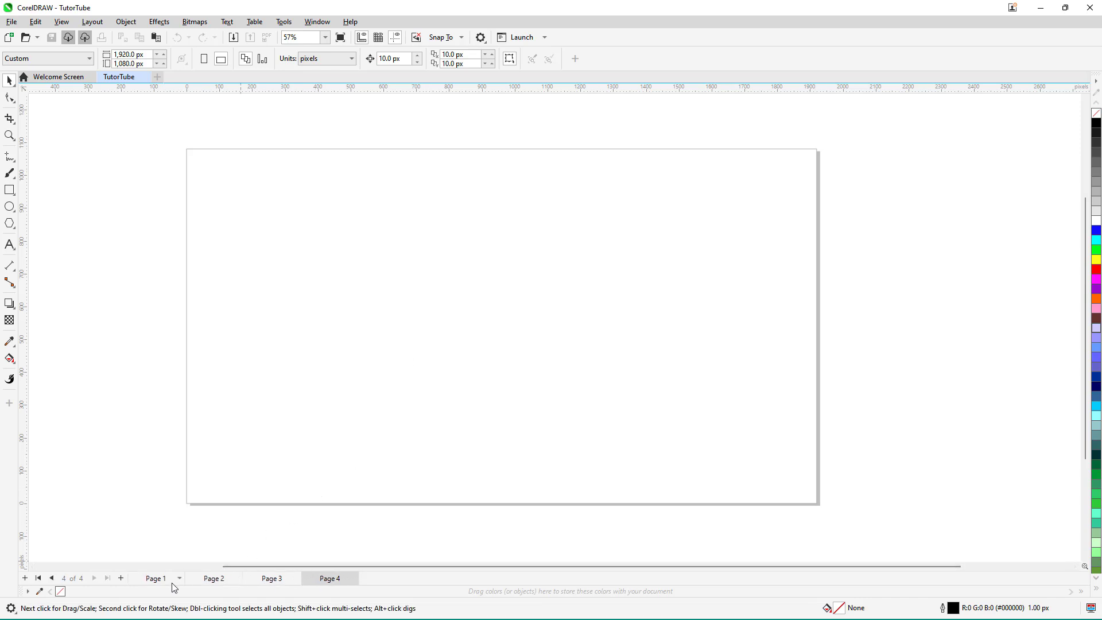
{"action": "left_click", "coordinate": [160, 581]}
Step: Examine the commands available for page 2, and step forward and back through the pages to page 1
{"action": "right_click", "coordinate": [236, 580]}
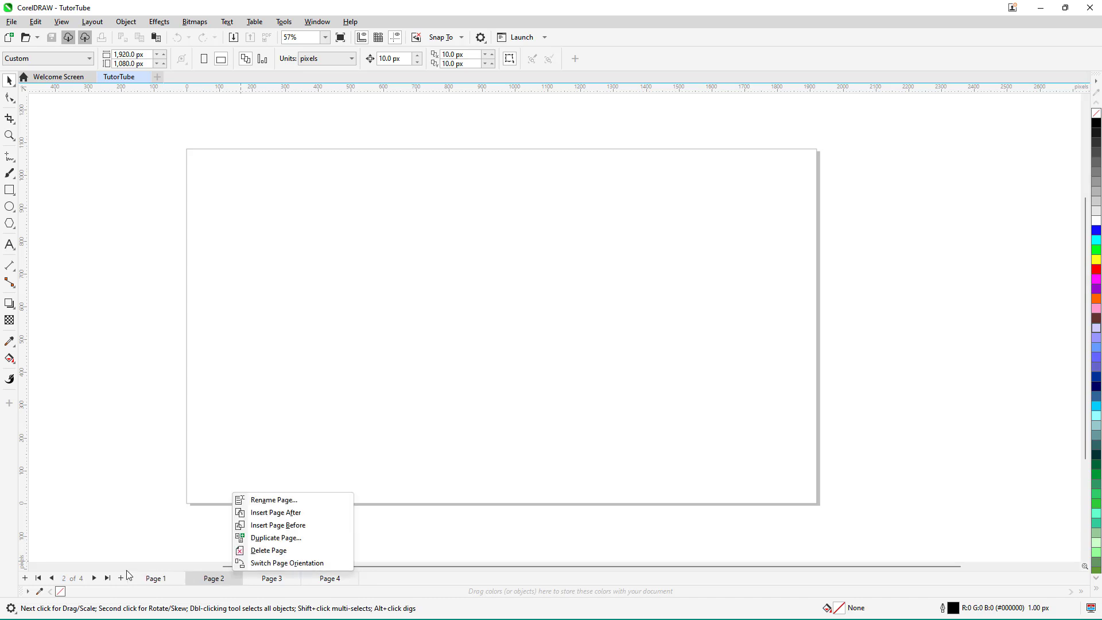
{"action": "left_click", "coordinate": [95, 577]}
{"action": "left_click", "coordinate": [55, 577]}
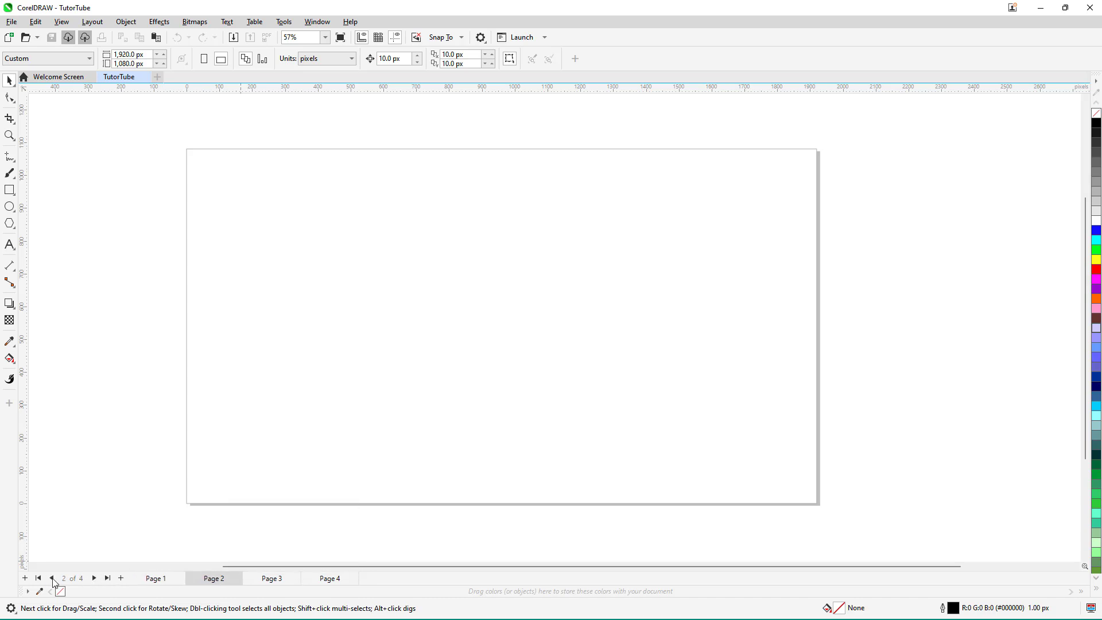
{"action": "left_click", "coordinate": [56, 577]}
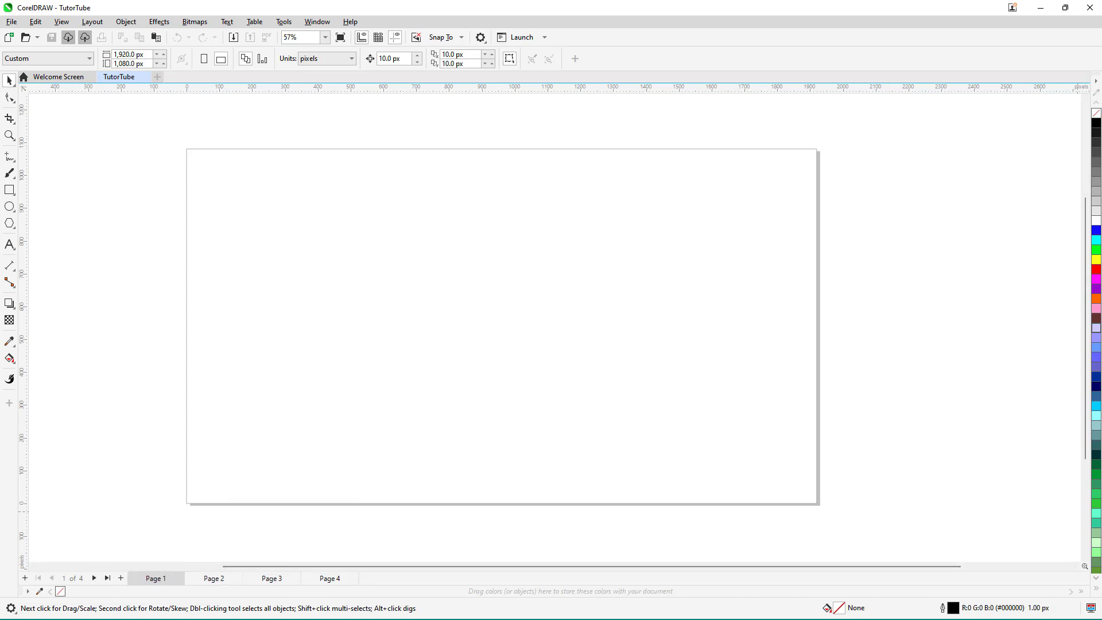